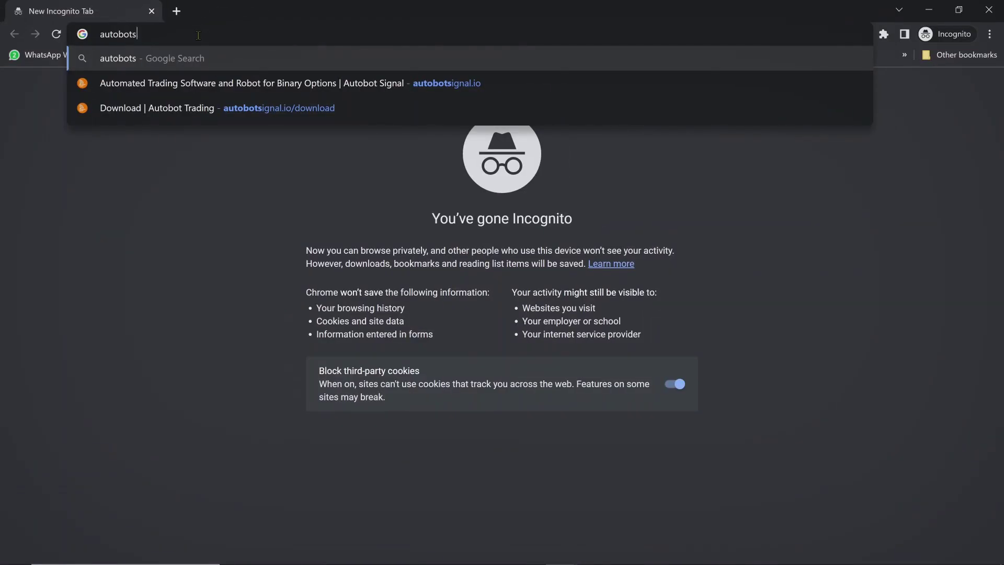
{"action": "type", "text": "ignal.io"}
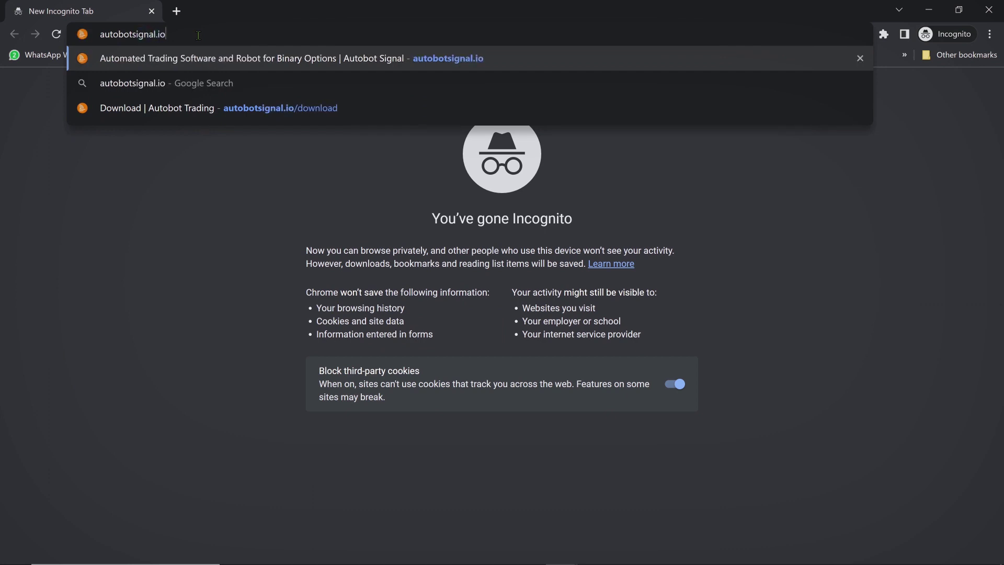
Load autobotsignal.io, open and close its Log In page, then head to Download
{"action": "key", "text": "Return"}
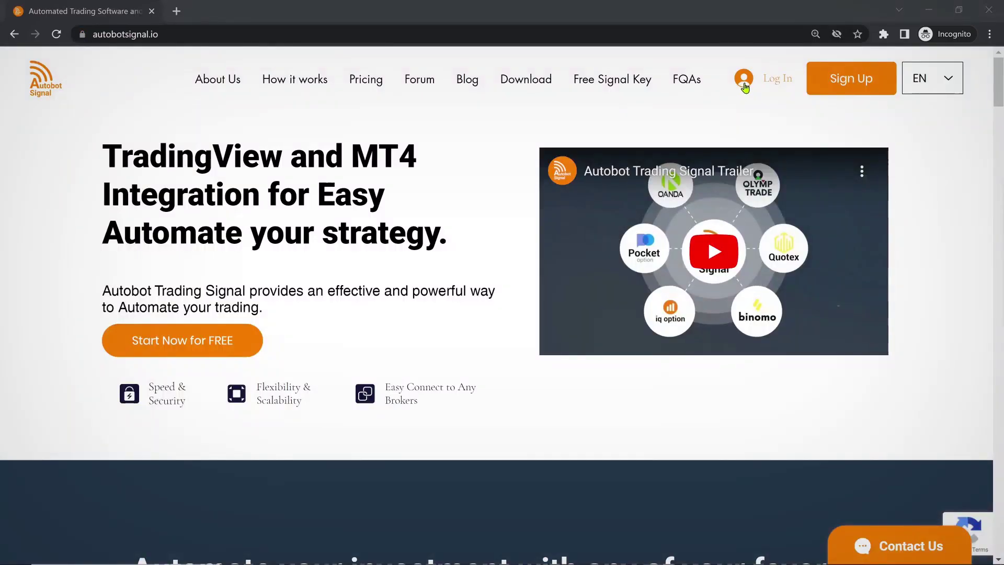
{"action": "left_click", "coordinate": [768, 79]}
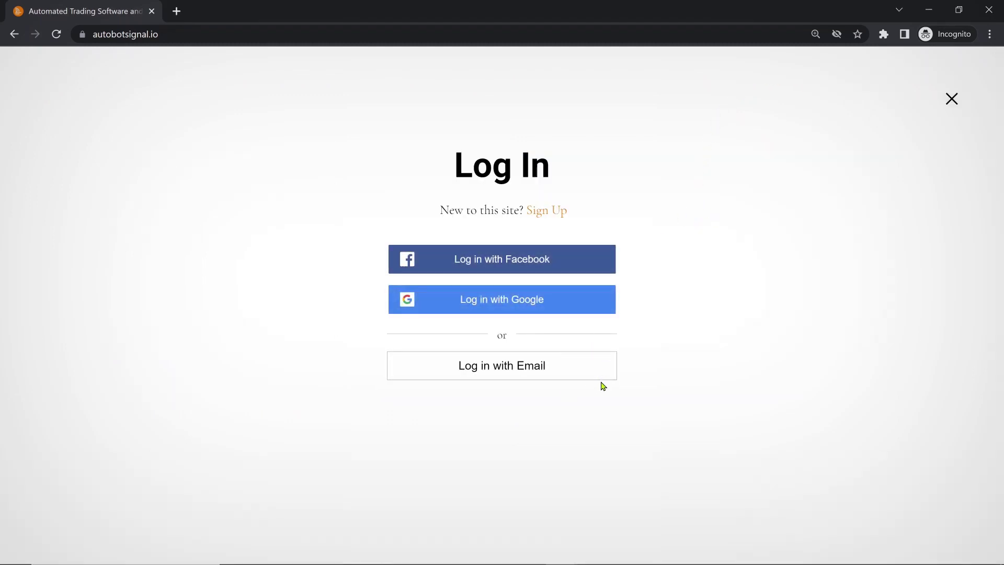
{"action": "left_click", "coordinate": [588, 366]}
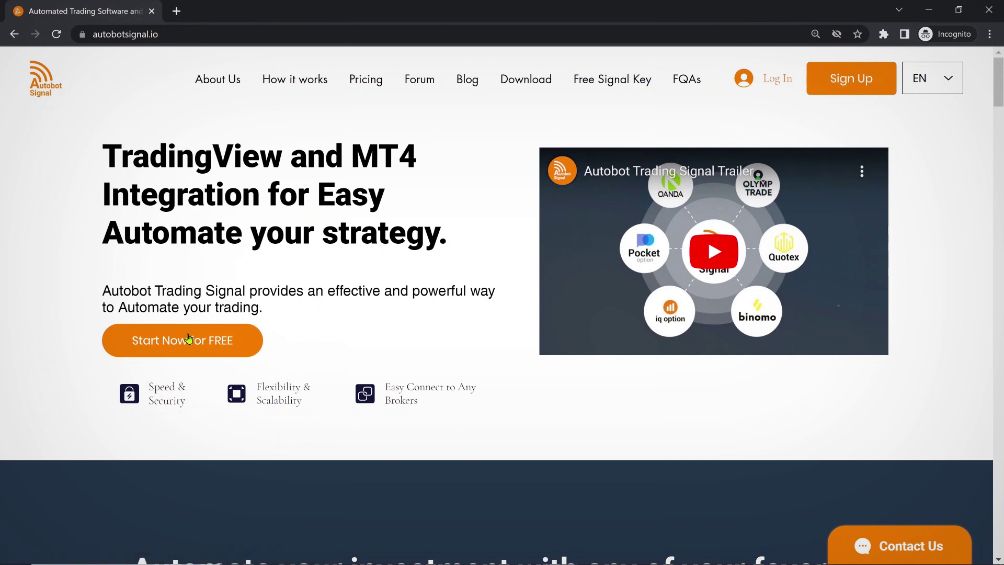
{"action": "left_click", "coordinate": [260, 342]}
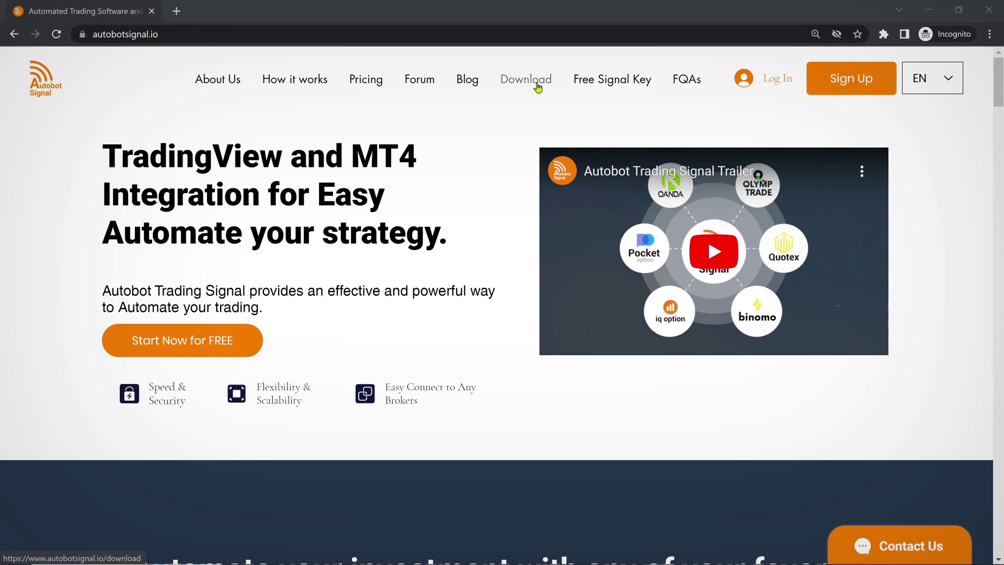
Download the Windows version of Autobot from the site's download page
{"action": "left_click", "coordinate": [538, 84]}
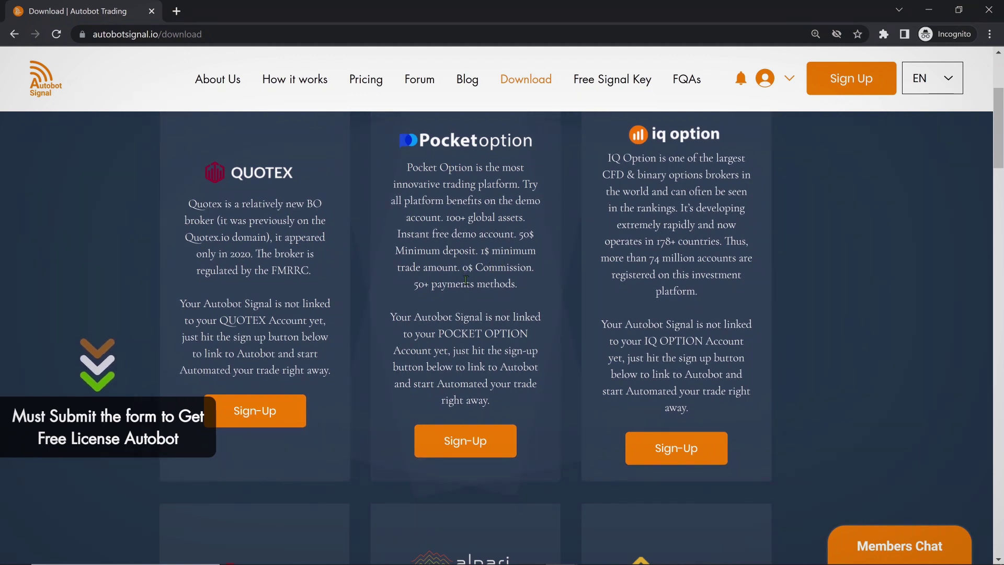
{"action": "scroll", "coordinate": [471, 284], "scroll_direction": "down", "scroll_amount": 1}
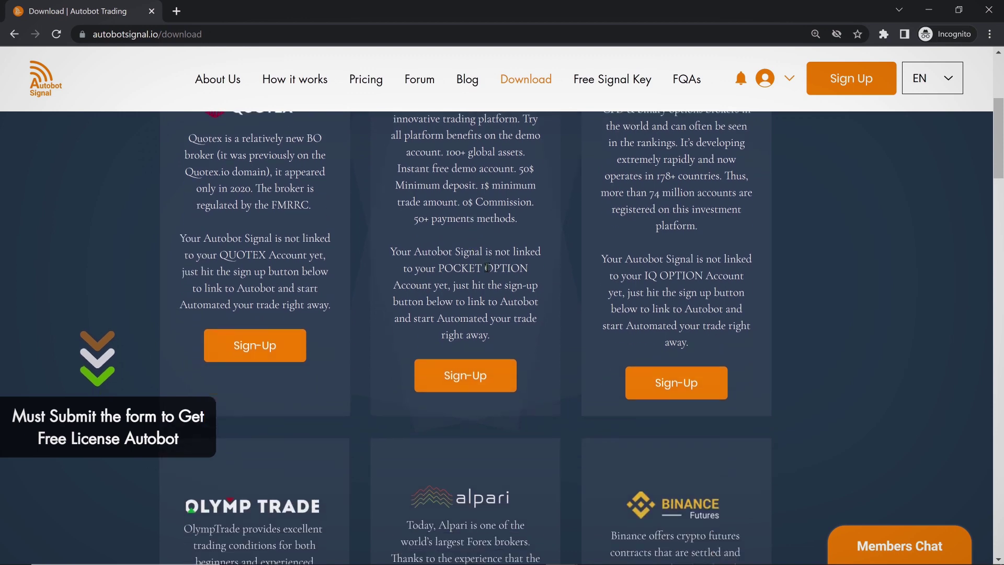
{"action": "scroll", "coordinate": [373, 316], "scroll_direction": "up", "scroll_amount": 1}
{"action": "scroll", "coordinate": [361, 287], "scroll_direction": "up", "scroll_amount": 1}
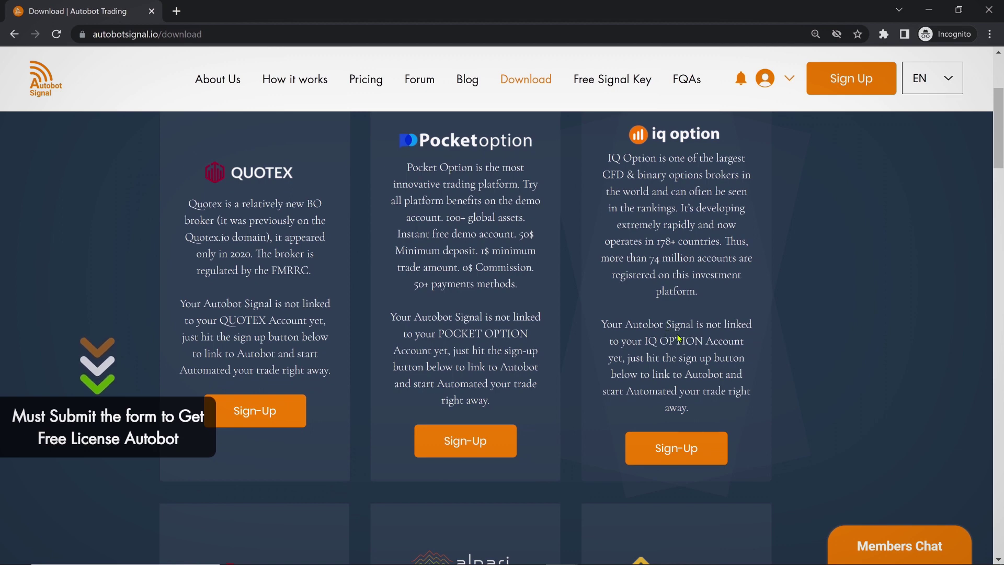
{"action": "scroll", "coordinate": [677, 337], "scroll_direction": "down", "scroll_amount": 4}
{"action": "scroll", "coordinate": [752, 330], "scroll_direction": "down", "scroll_amount": 2}
{"action": "scroll", "coordinate": [752, 329], "scroll_direction": "down", "scroll_amount": 3}
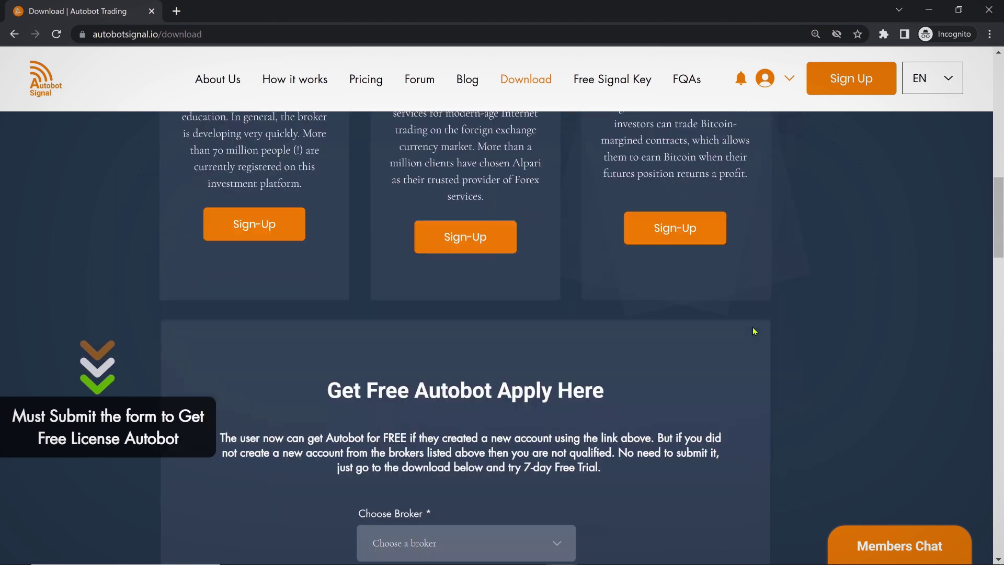
{"action": "scroll", "coordinate": [752, 329], "scroll_direction": "down", "scroll_amount": 1}
{"action": "scroll", "coordinate": [752, 330], "scroll_direction": "down", "scroll_amount": 4}
{"action": "scroll", "coordinate": [752, 329], "scroll_direction": "down", "scroll_amount": 1}
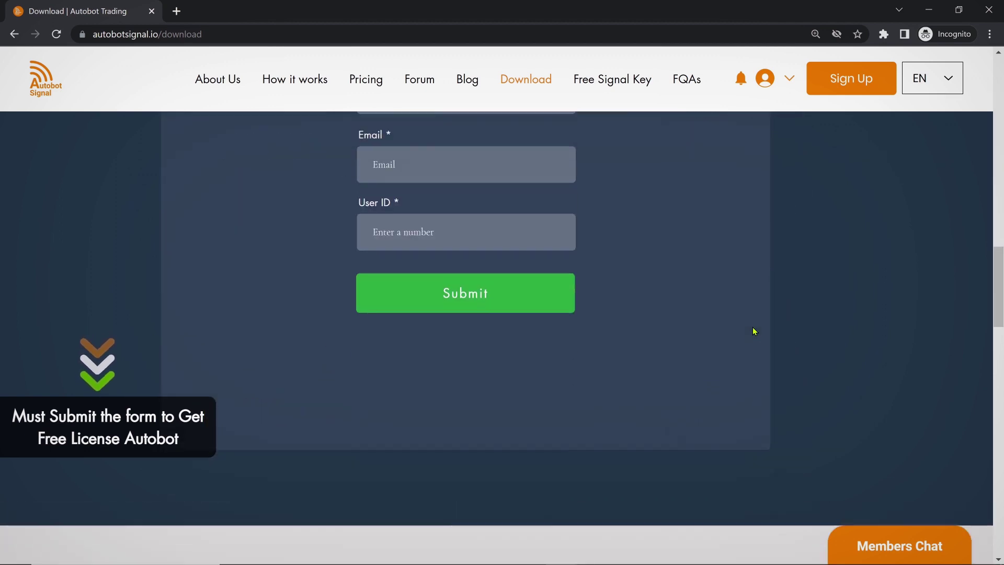
{"action": "scroll", "coordinate": [752, 329], "scroll_direction": "down", "scroll_amount": 3}
{"action": "scroll", "coordinate": [752, 329], "scroll_direction": "down", "scroll_amount": 4}
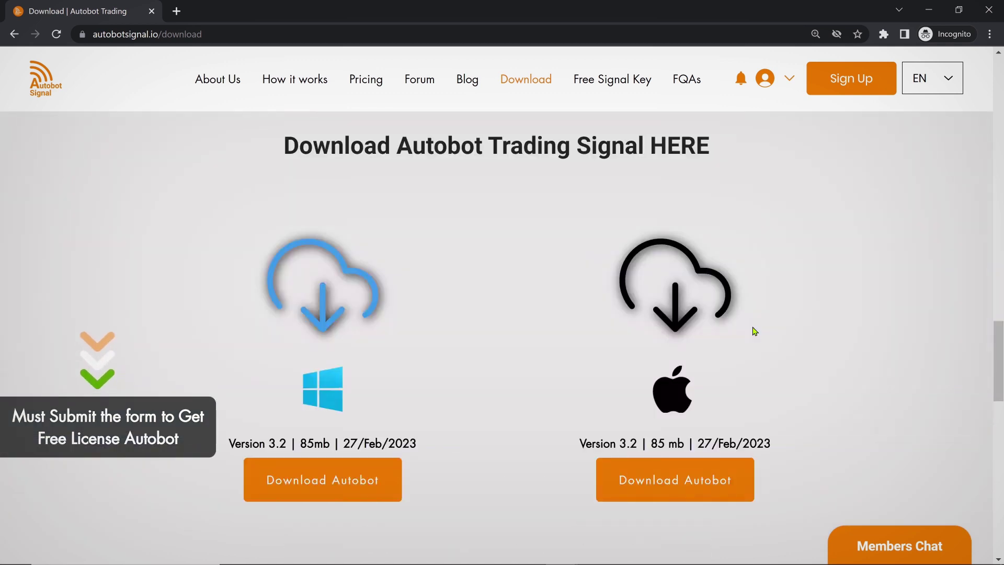
{"action": "left_click", "coordinate": [346, 500]}
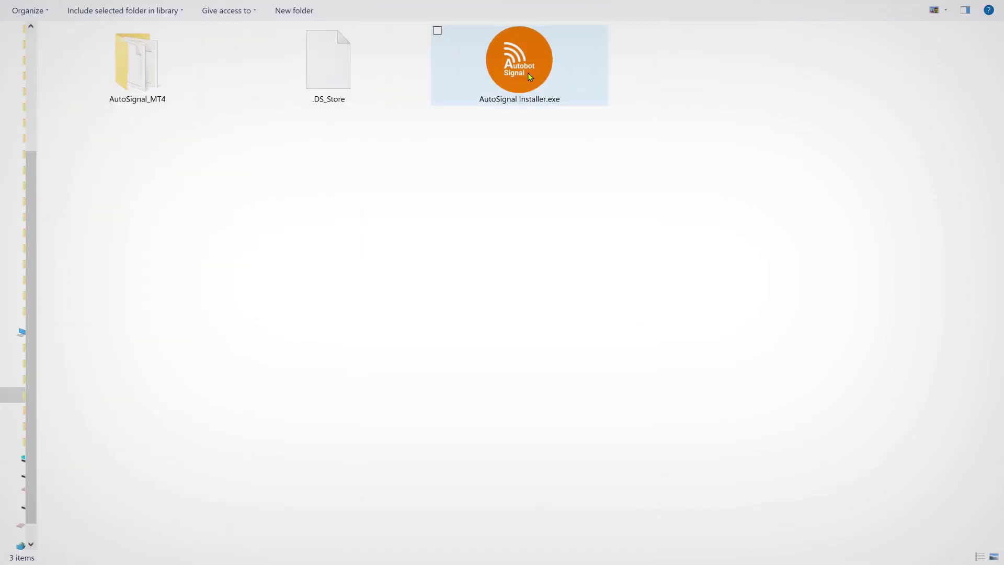
Launch AutoSignal Installer.exe, select Quotex as the broker, and get started
{"action": "double_click", "coordinate": [528, 73]}
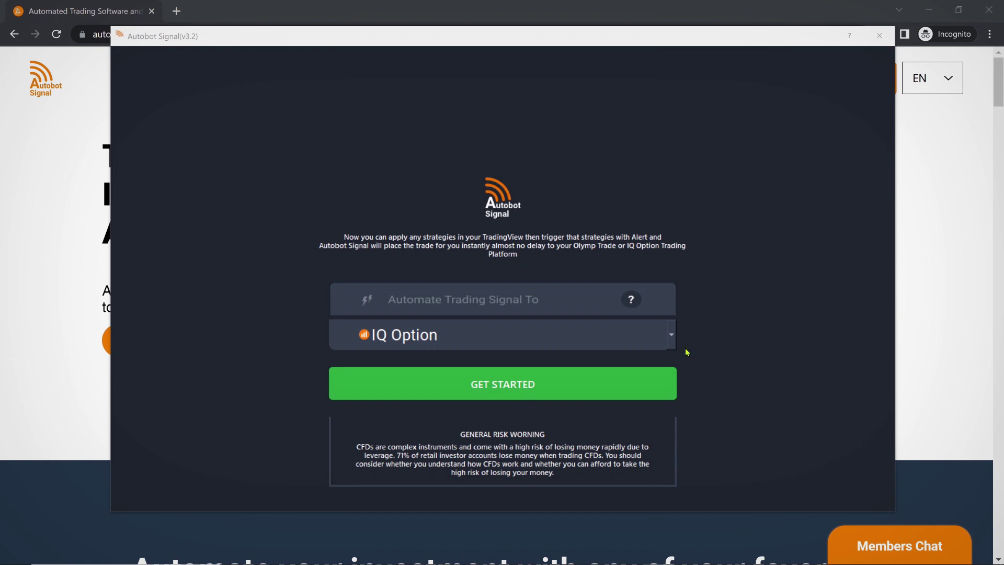
{"action": "left_click", "coordinate": [671, 339]}
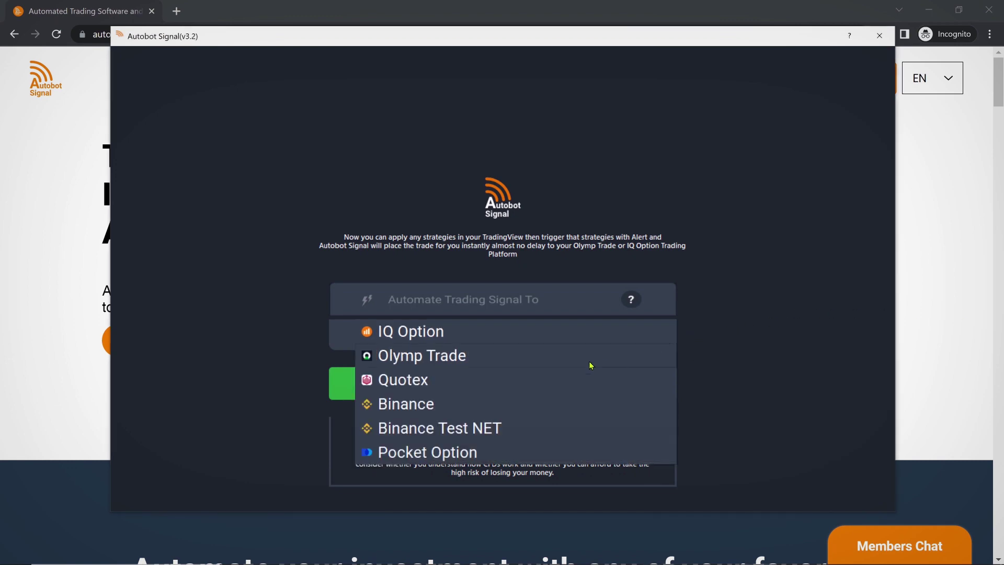
{"action": "left_click", "coordinate": [448, 383]}
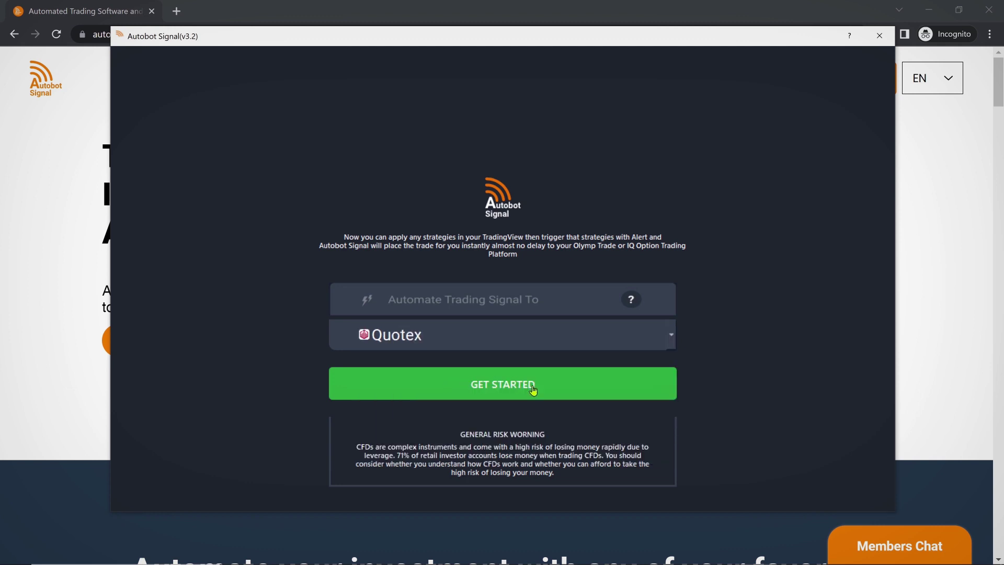
{"action": "left_click", "coordinate": [567, 391]}
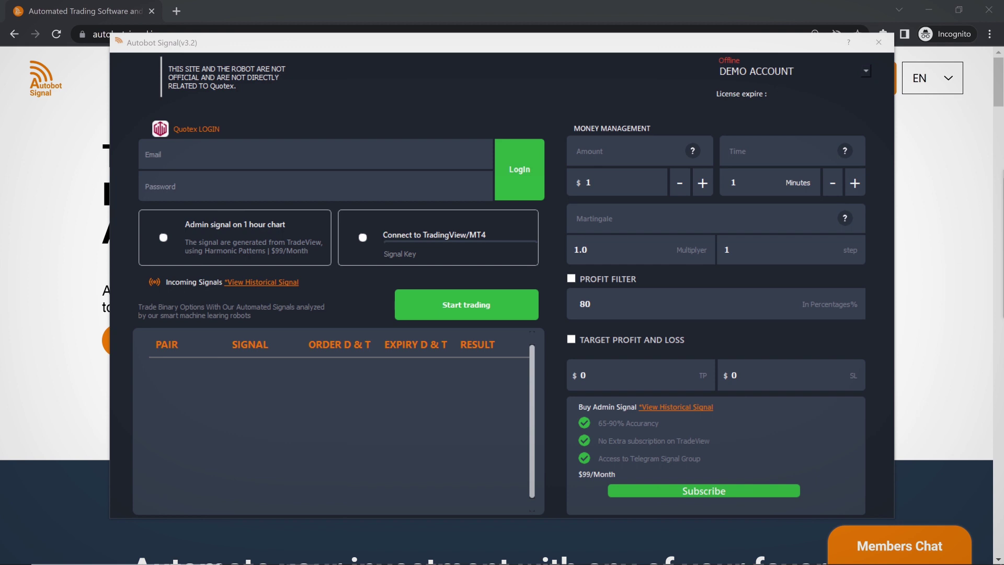
Paste the Quotex account email and password into the login form
{"action": "left_click", "coordinate": [309, 155]}
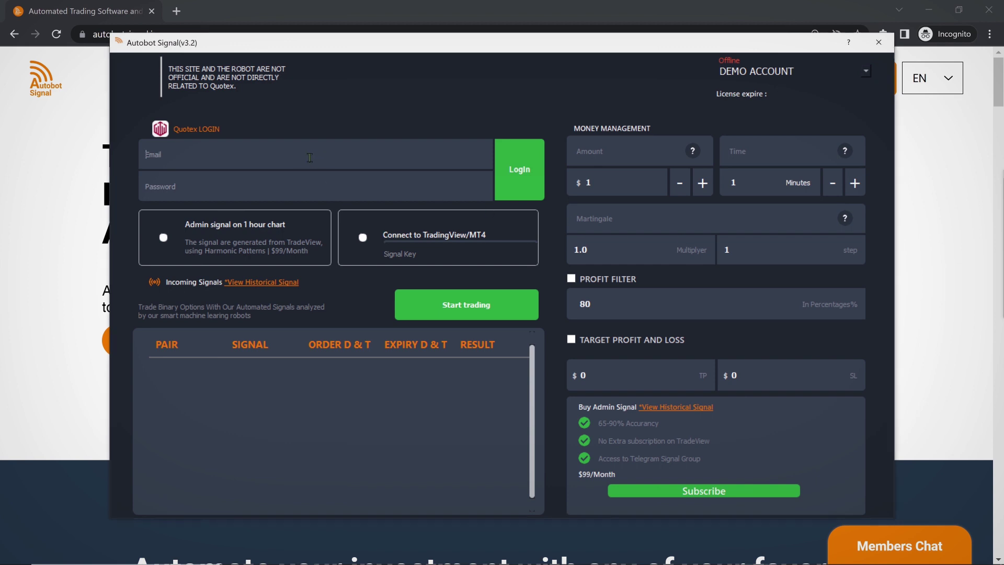
{"action": "right_click", "coordinate": [232, 155]}
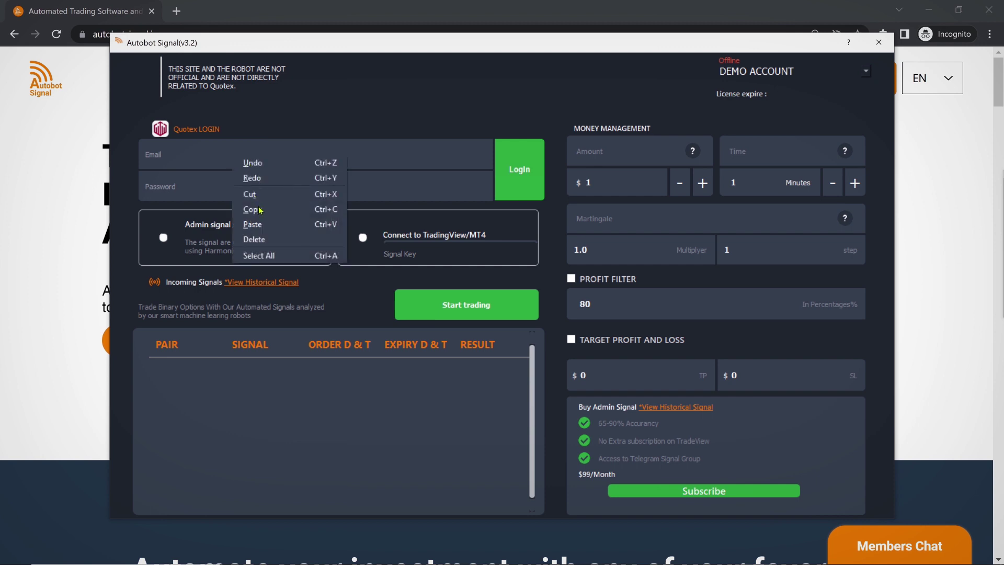
{"action": "left_click", "coordinate": [264, 226]}
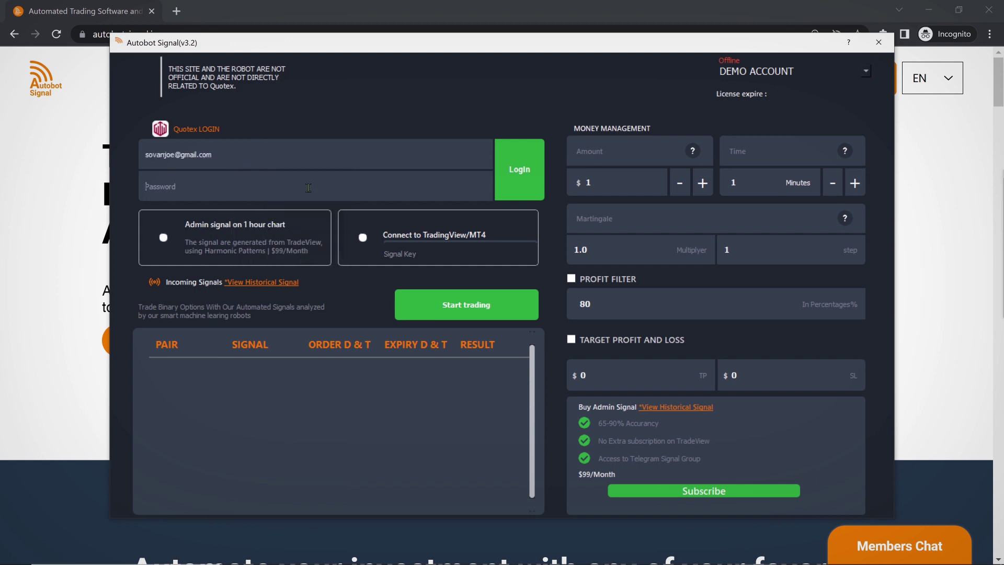
{"action": "right_click", "coordinate": [308, 188]}
{"action": "left_click", "coordinate": [330, 257]}
Log in to Quotex and switch to the demo account showing 9629.26 USD
{"action": "left_click", "coordinate": [516, 180]}
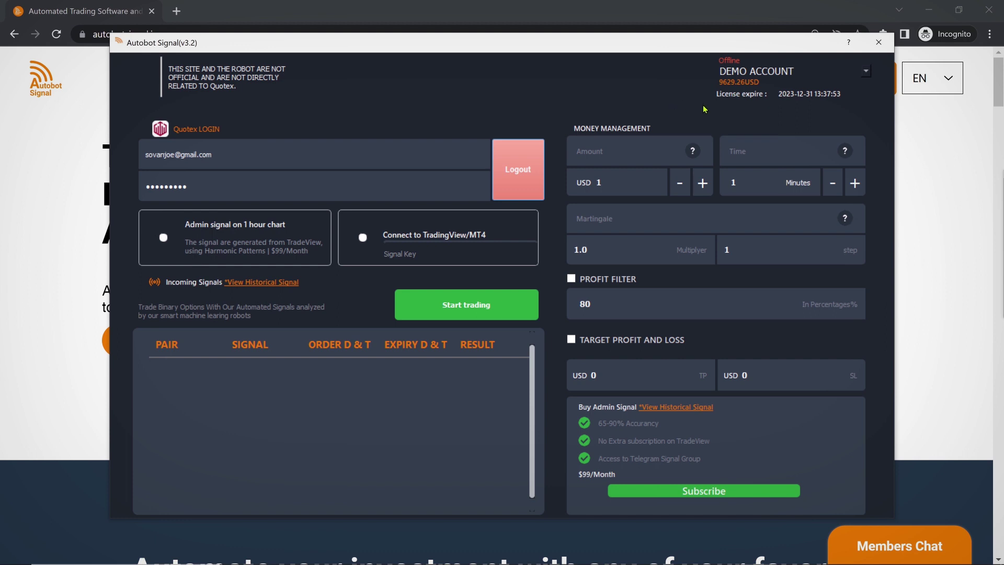
{"action": "left_click", "coordinate": [863, 75]}
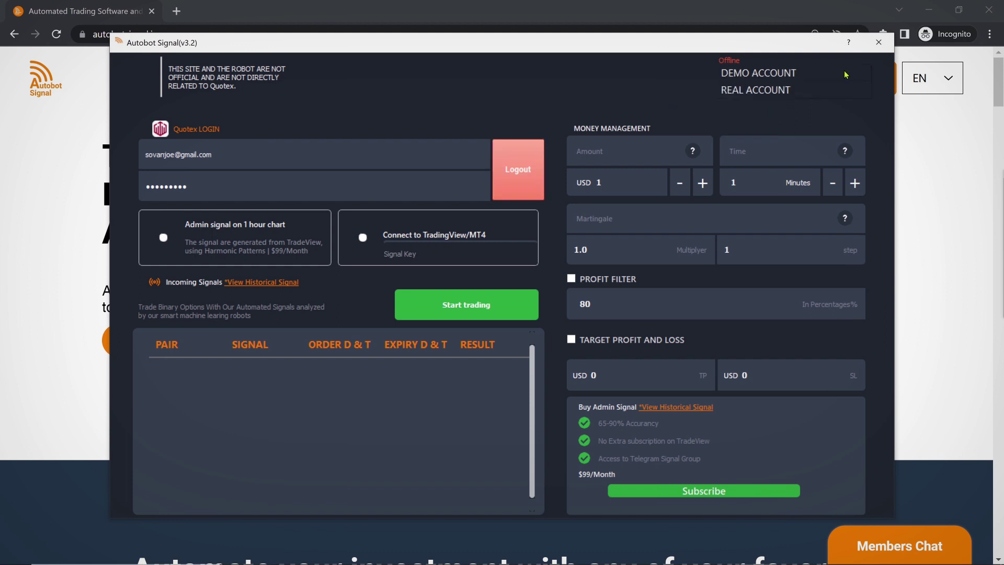
{"action": "left_click", "coordinate": [779, 92]}
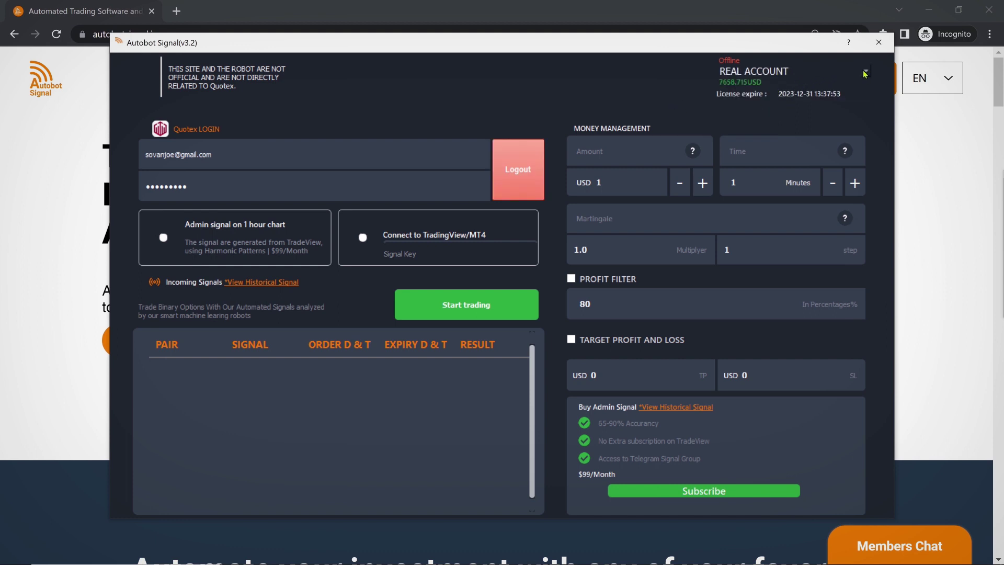
{"action": "scroll", "coordinate": [864, 73], "scroll_direction": "up", "scroll_amount": 1}
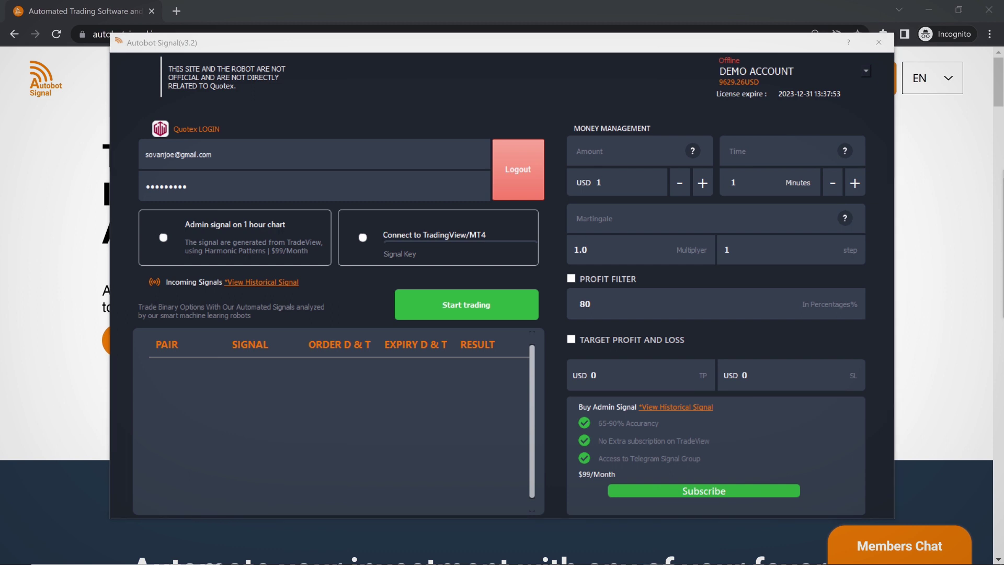
{"action": "left_click", "coordinate": [425, 252]}
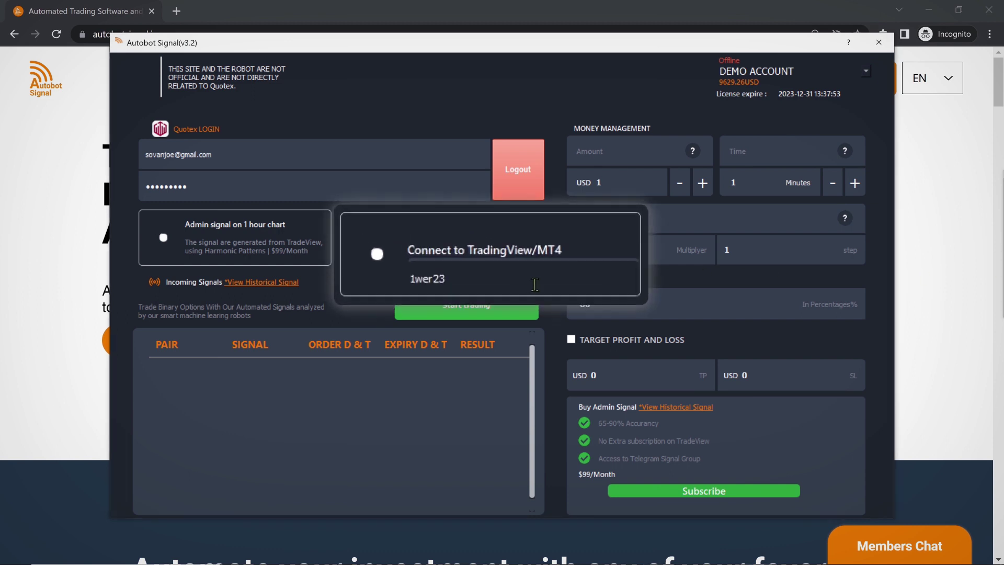
{"action": "left_click_drag", "start_coordinate": [462, 253], "coordinate": [383, 253]}
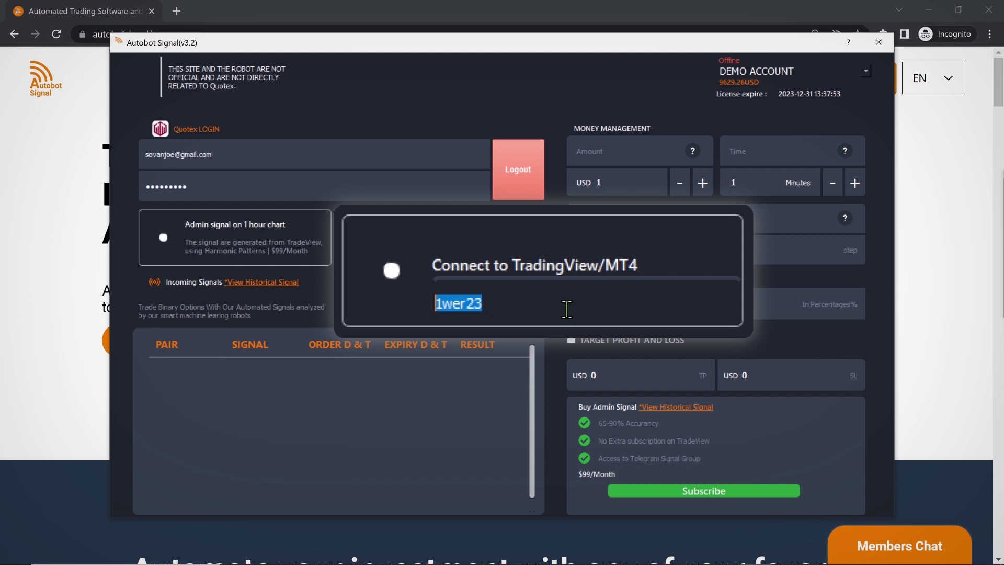
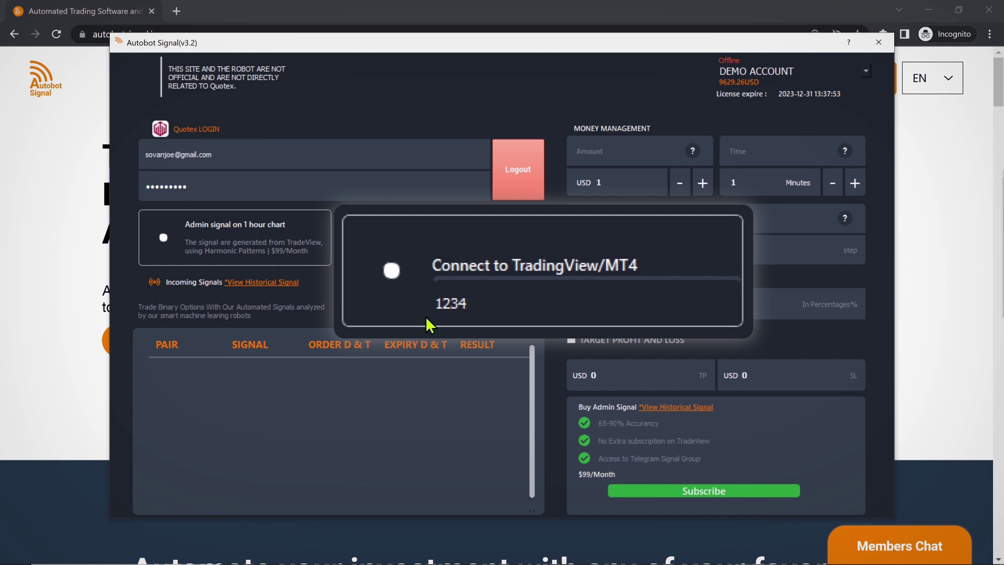
{"action": "left_click", "coordinate": [391, 271]}
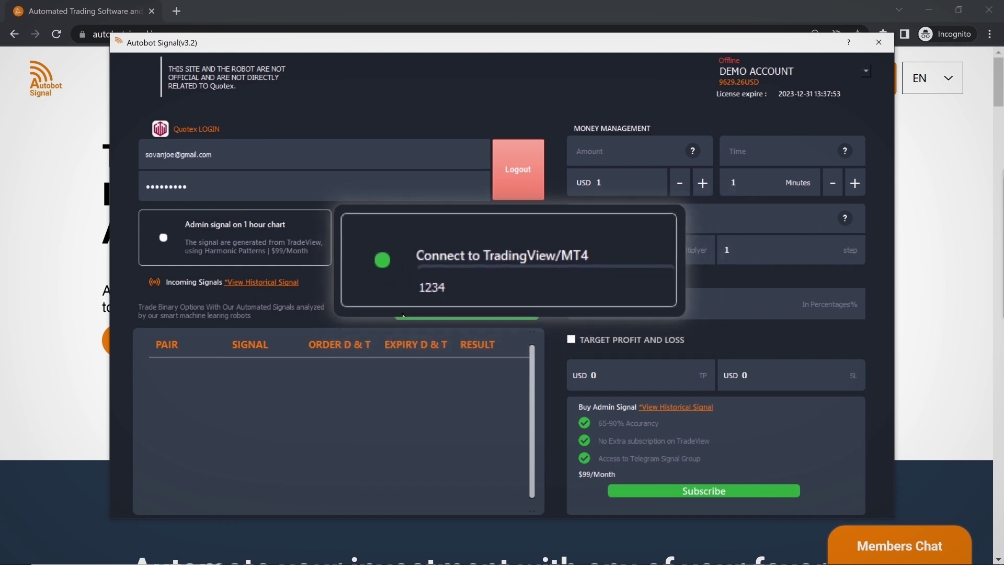
{"action": "double_click", "coordinate": [630, 182]}
{"action": "type", "text": "10"}
{"action": "left_click_drag", "start_coordinate": [742, 183], "coordinate": [723, 183]}
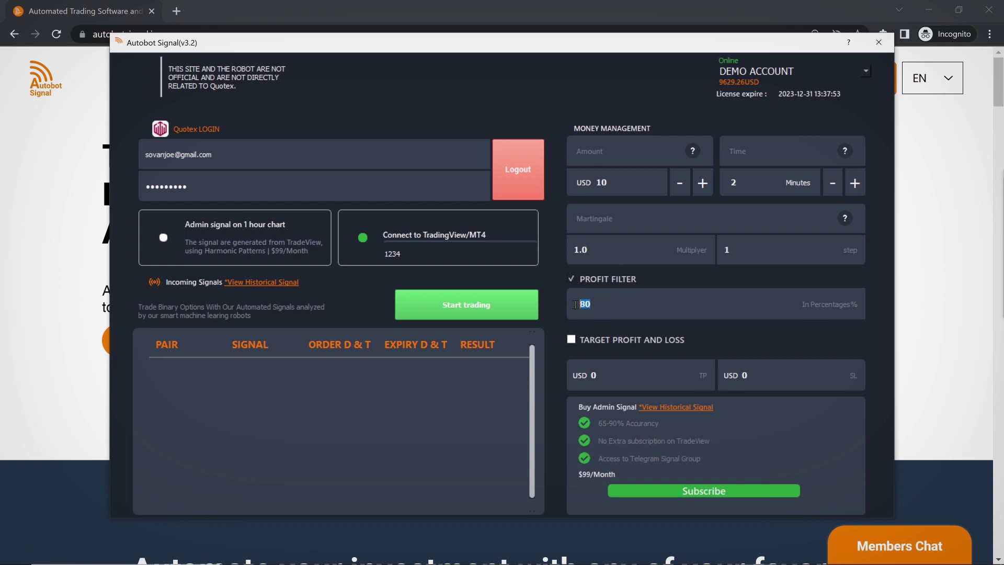
{"action": "left_click", "coordinate": [492, 308]}
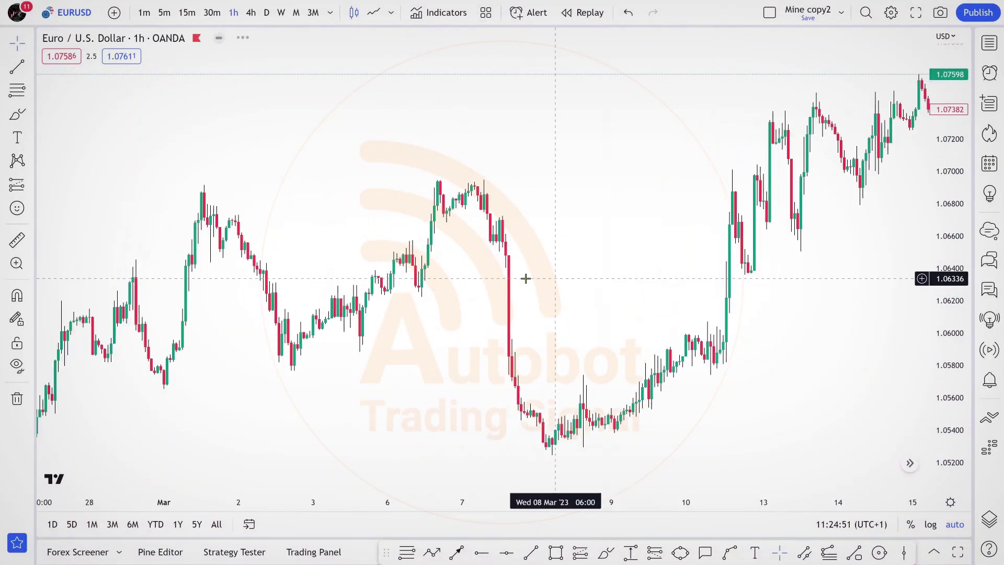
Pan the EURUSD chart forward to the latest late-March candles
{"action": "left_click_drag", "start_coordinate": [602, 285], "coordinate": [764, 257]}
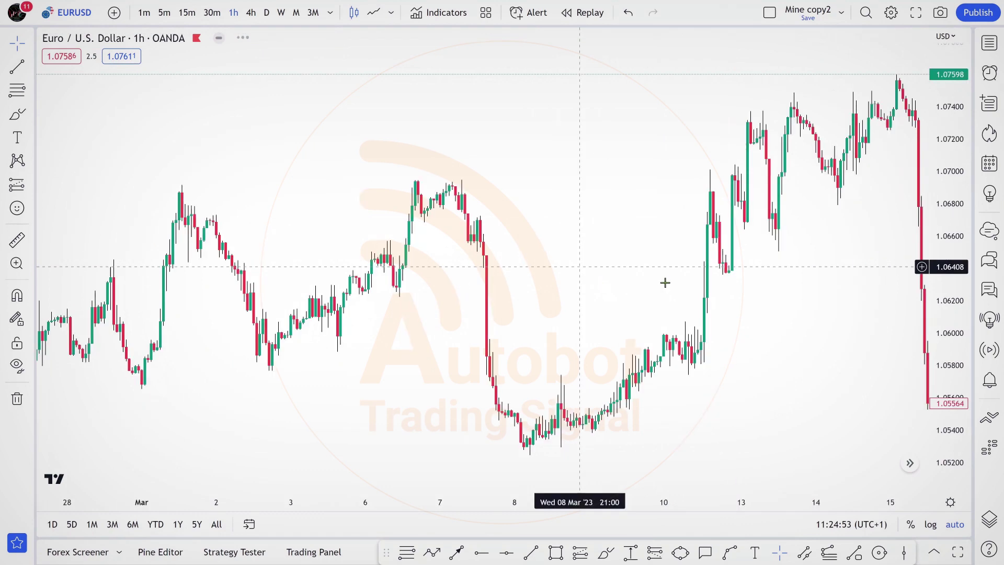
{"action": "left_click_drag", "start_coordinate": [667, 259], "coordinate": [512, 266]}
{"action": "mouse_move", "coordinate": [620, 267]}
{"action": "left_mouse_down"}
{"action": "mouse_move", "coordinate": [512, 266]}
{"action": "mouse_move", "coordinate": [495, 254]}
{"action": "mouse_move", "coordinate": [575, 253]}
{"action": "left_mouse_up"}
{"action": "mouse_move", "coordinate": [643, 239]}
{"action": "left_mouse_down"}
{"action": "mouse_move", "coordinate": [558, 228]}
{"action": "mouse_move", "coordinate": [644, 228]}
{"action": "left_mouse_up"}
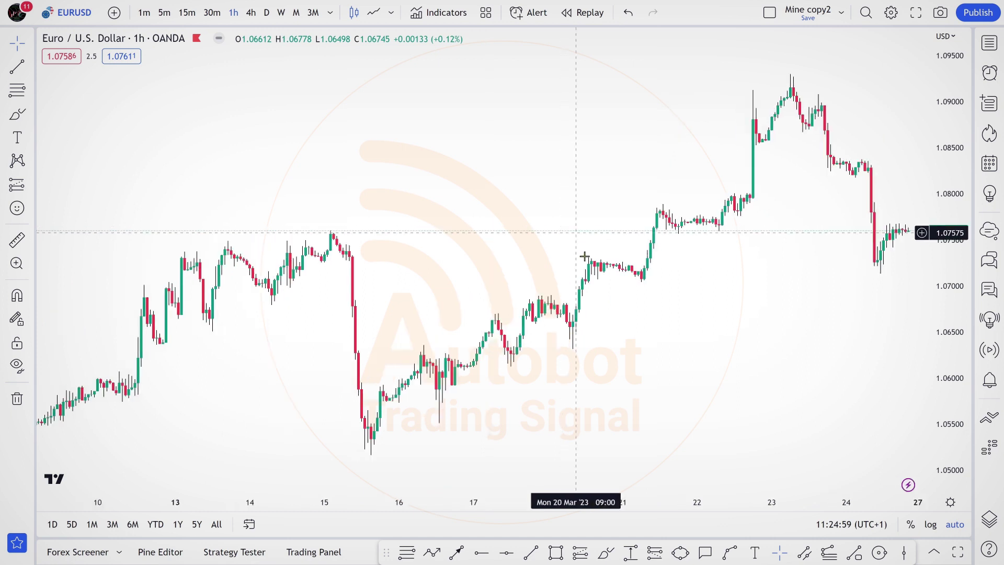
{"action": "left_click_drag", "start_coordinate": [947, 273], "coordinate": [947, 276]}
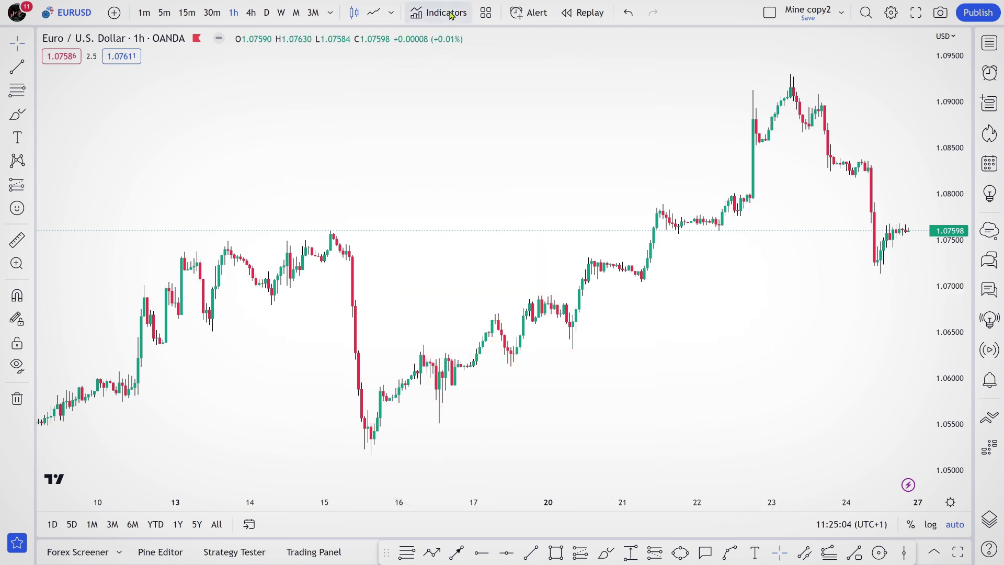
Search 'rsi cross with alert' and add that community script to the chart
{"action": "left_click", "coordinate": [446, 12]}
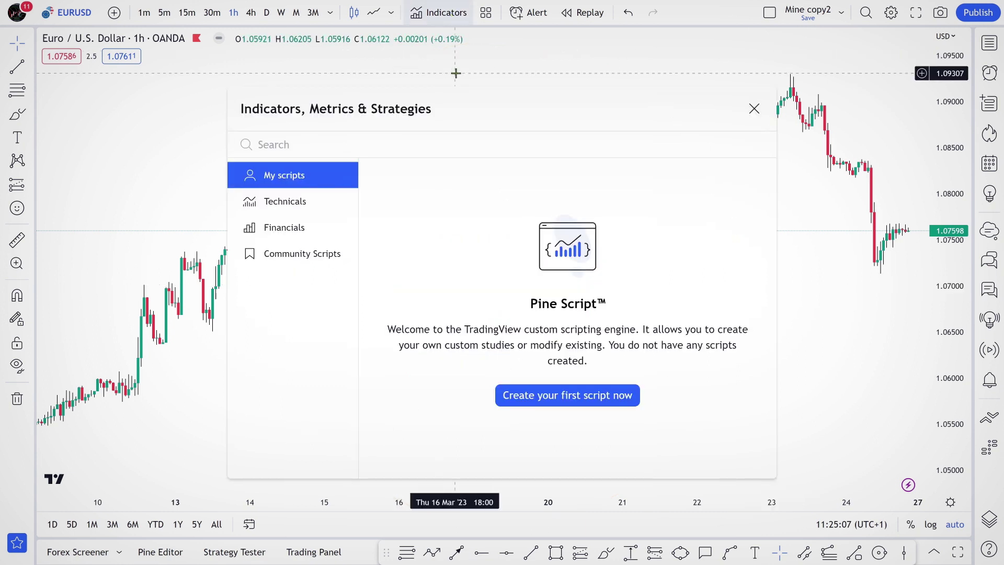
{"action": "type", "text": "rsi cro"}
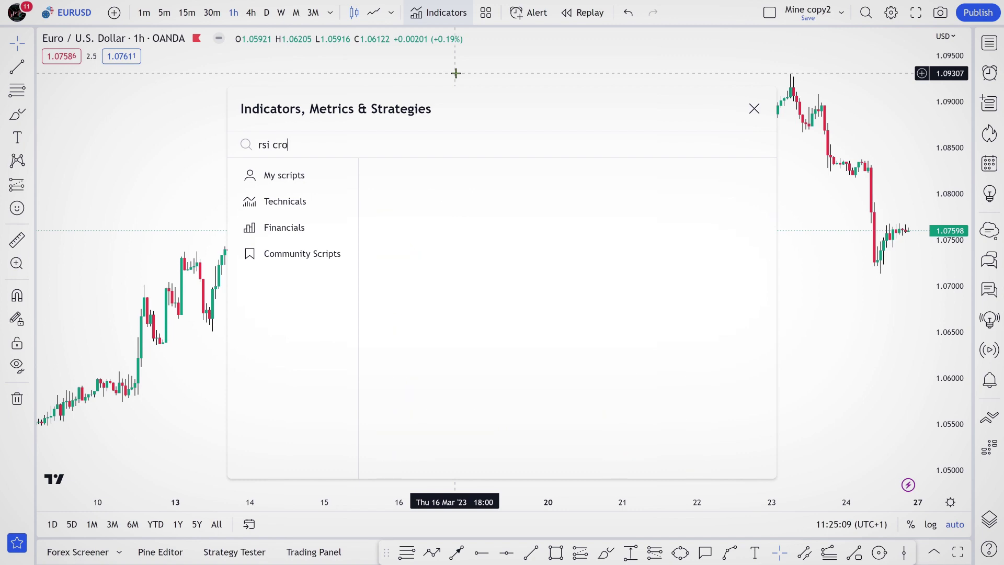
{"action": "type", "text": "ss with "}
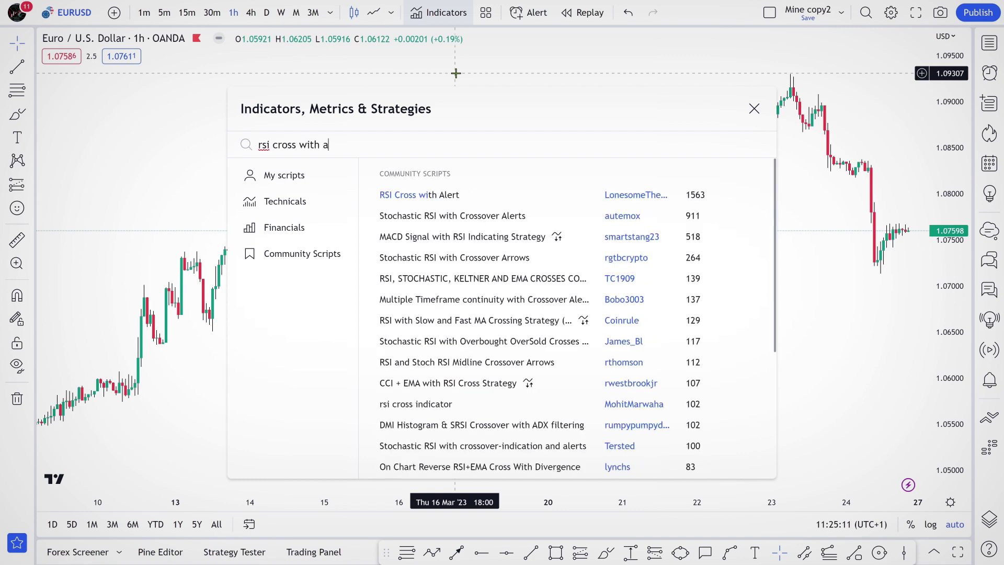
{"action": "type", "text": "alert"}
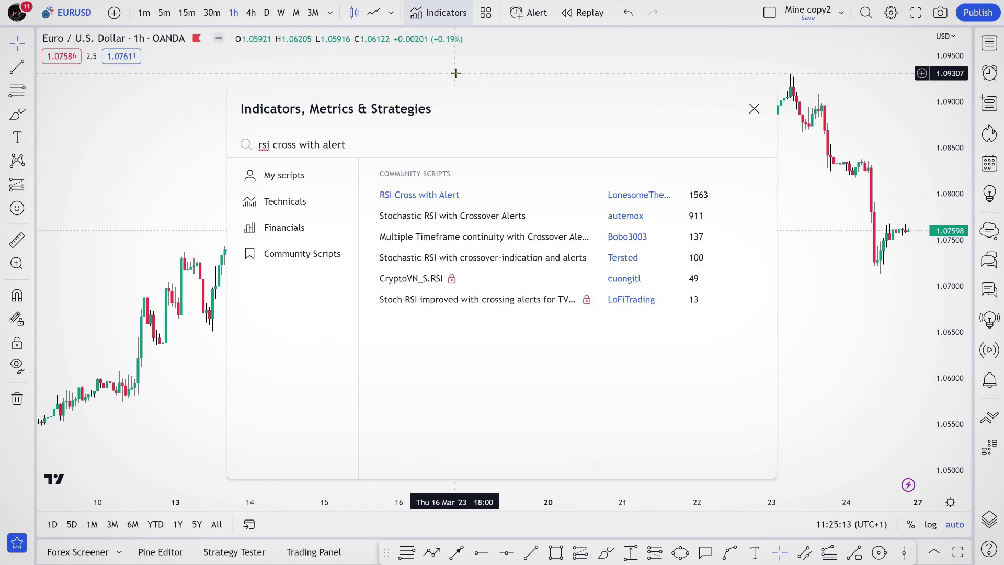
{"action": "left_click", "coordinate": [520, 195]}
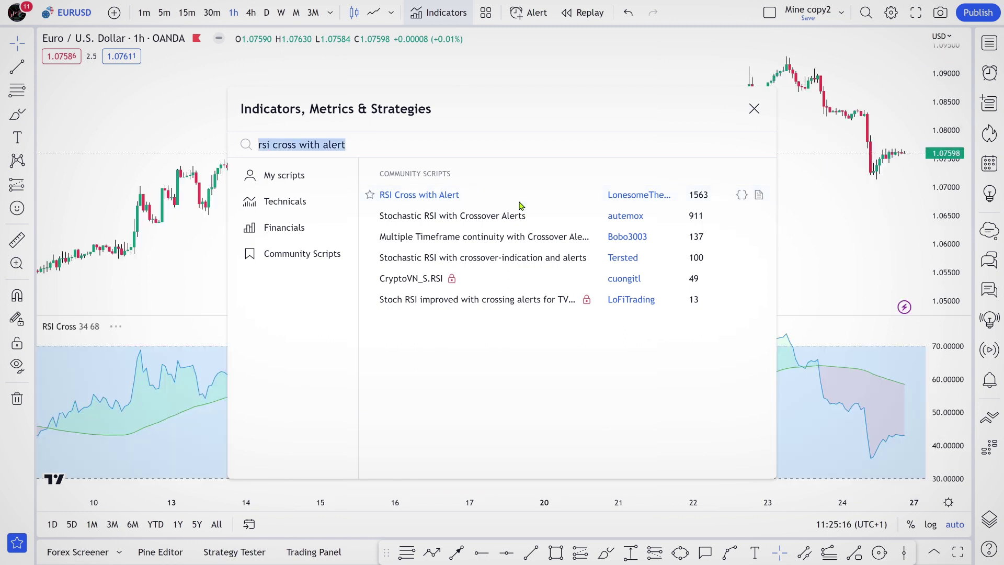
Create an alert on RSI Cross with the Buy condition, firing once per bar close
{"action": "left_click", "coordinate": [753, 108]}
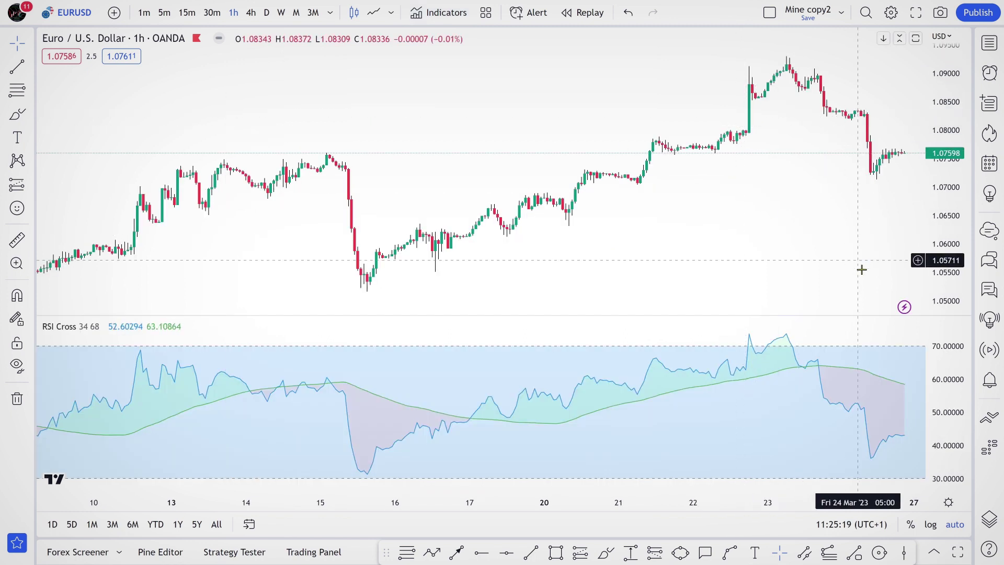
{"action": "left_click_drag", "start_coordinate": [825, 387], "coordinate": [813, 388]}
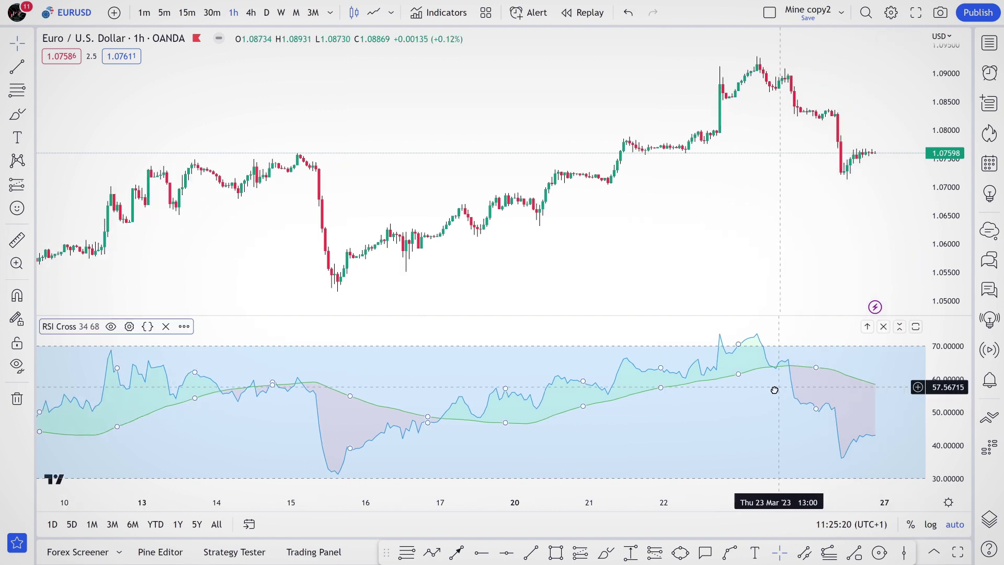
{"action": "left_click", "coordinate": [185, 326]}
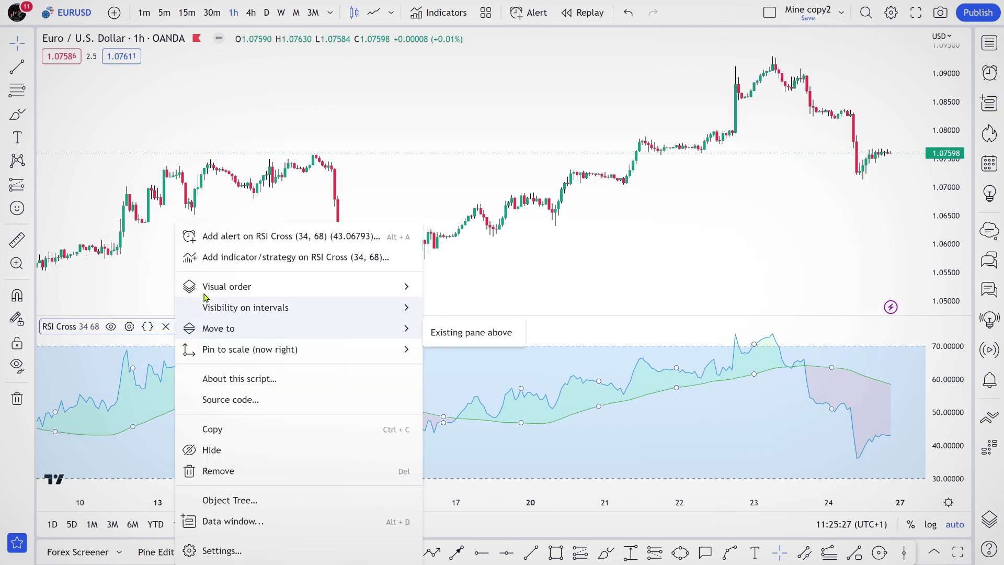
{"action": "left_click", "coordinate": [259, 235]}
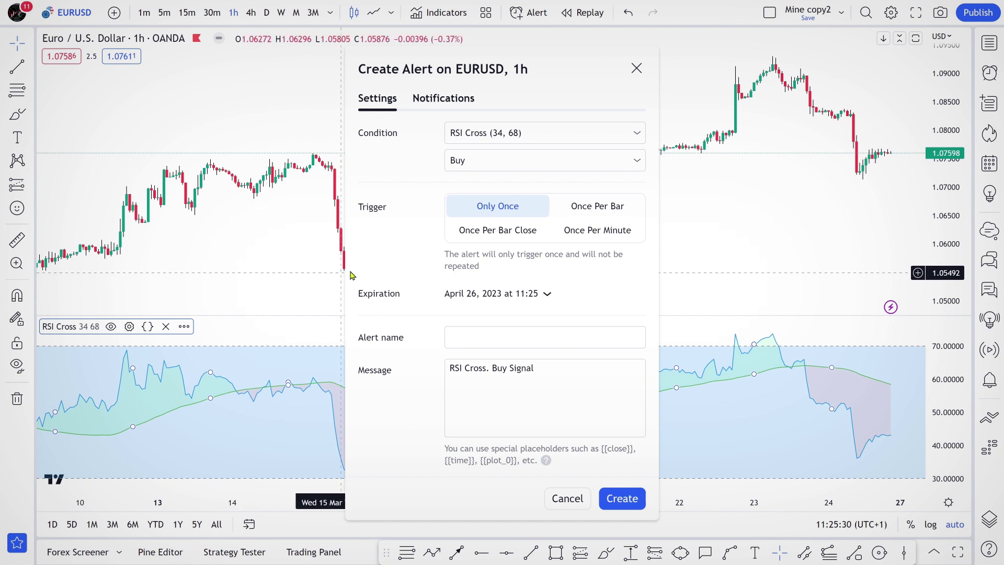
{"action": "left_click", "coordinate": [524, 160]}
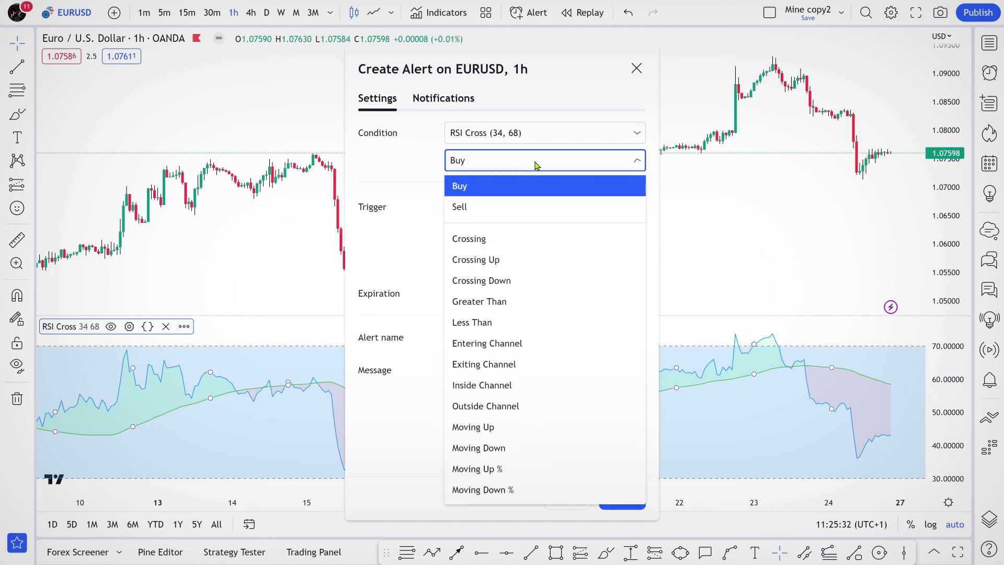
{"action": "left_click", "coordinate": [509, 188]}
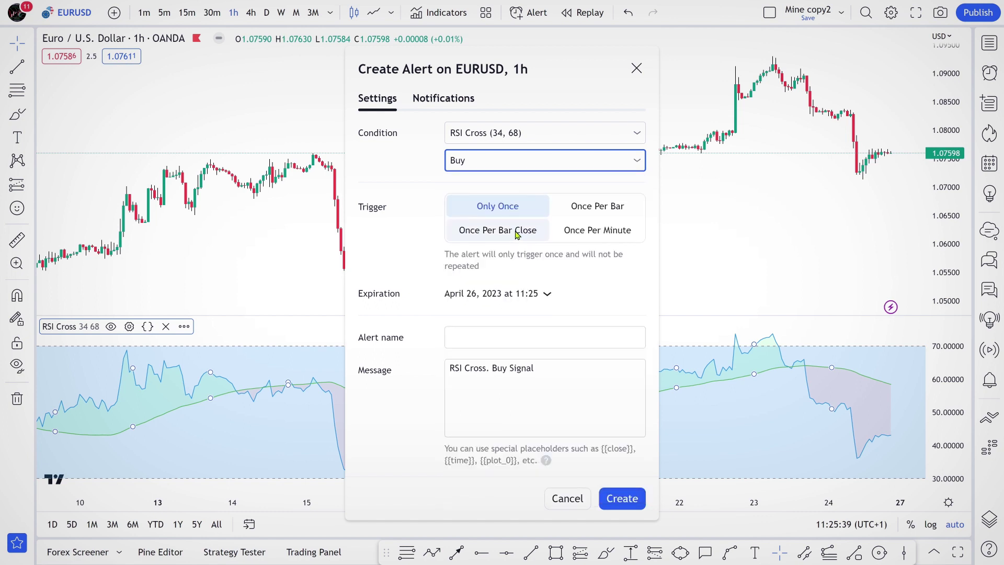
{"action": "left_click", "coordinate": [517, 235]}
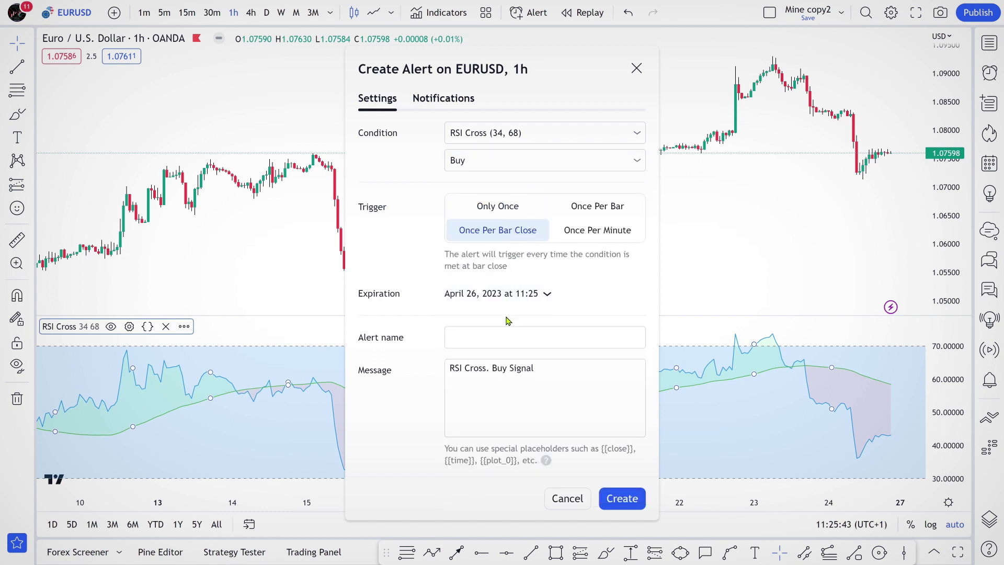
{"action": "left_click", "coordinate": [458, 99]}
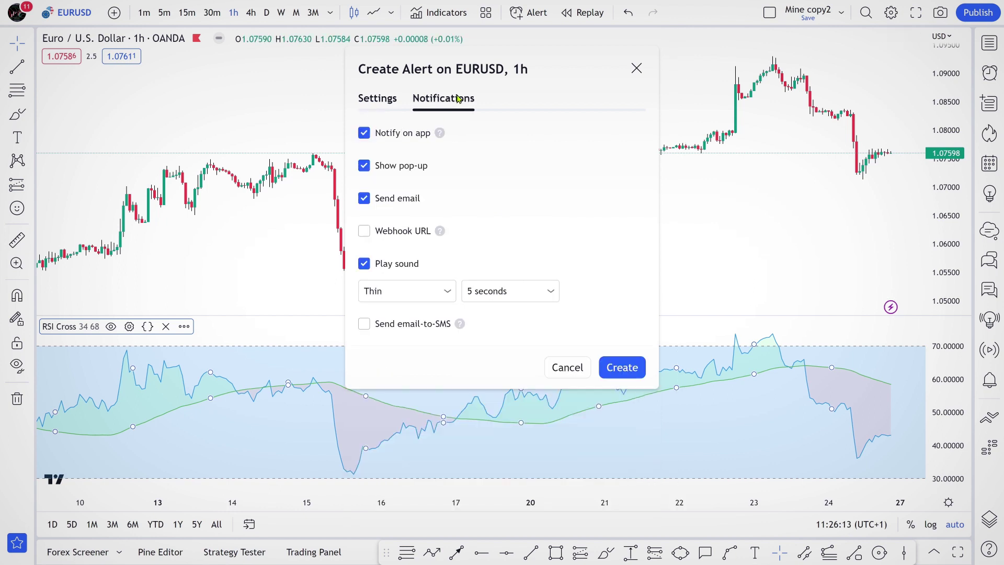
{"action": "left_click", "coordinate": [364, 231]}
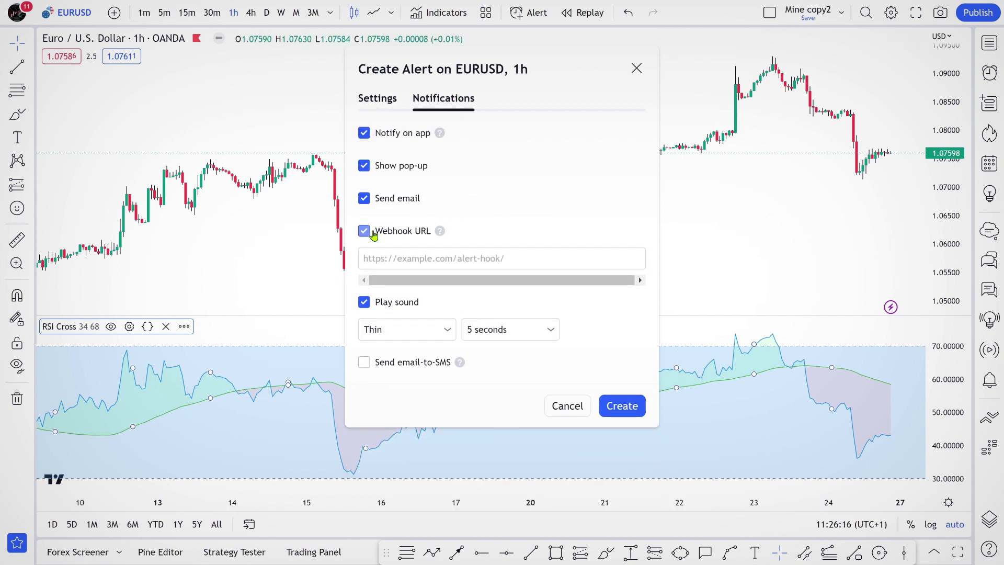
{"action": "left_click", "coordinate": [480, 259]}
{"action": "right_click", "coordinate": [480, 258]}
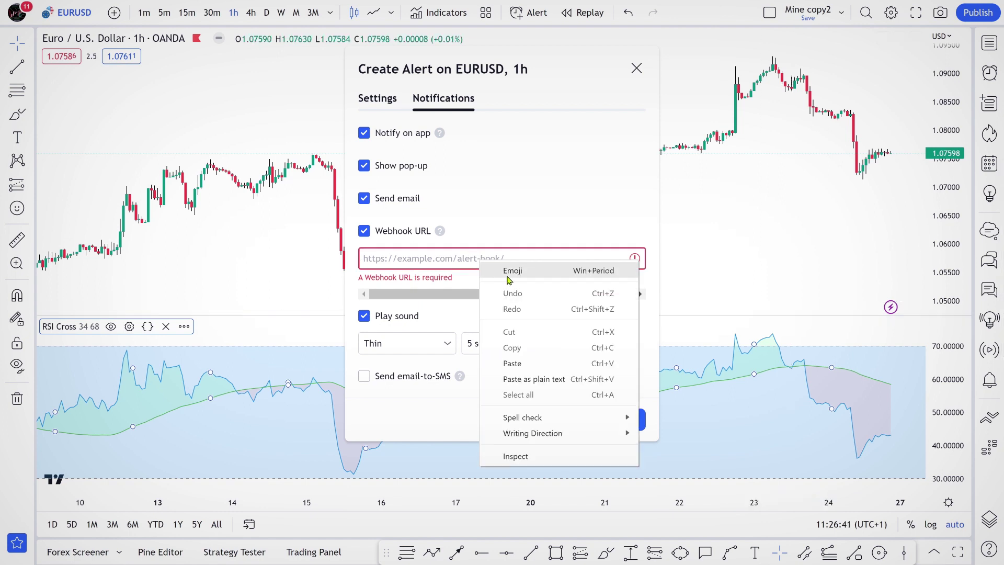
{"action": "left_click", "coordinate": [527, 363]}
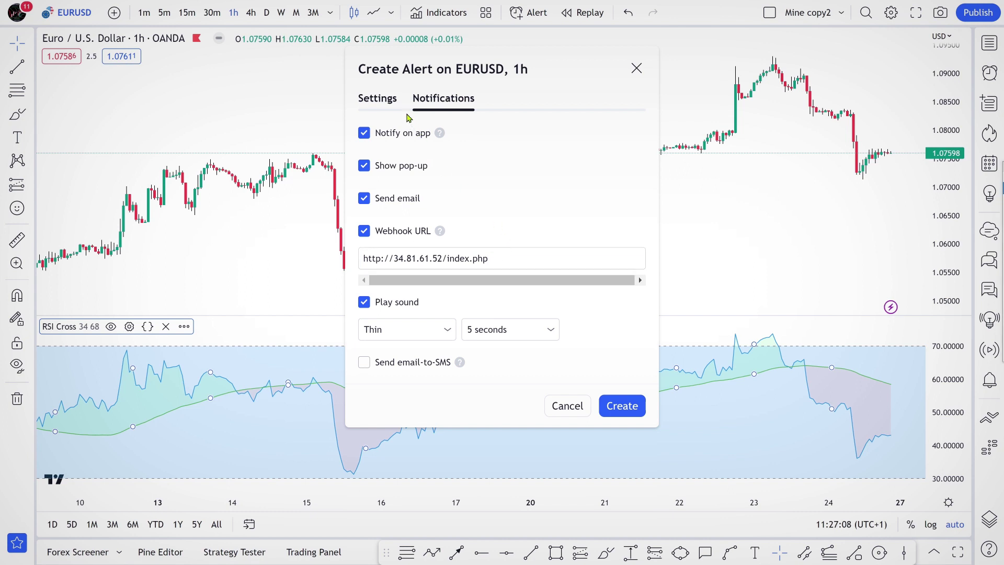
{"action": "left_click", "coordinate": [385, 102]}
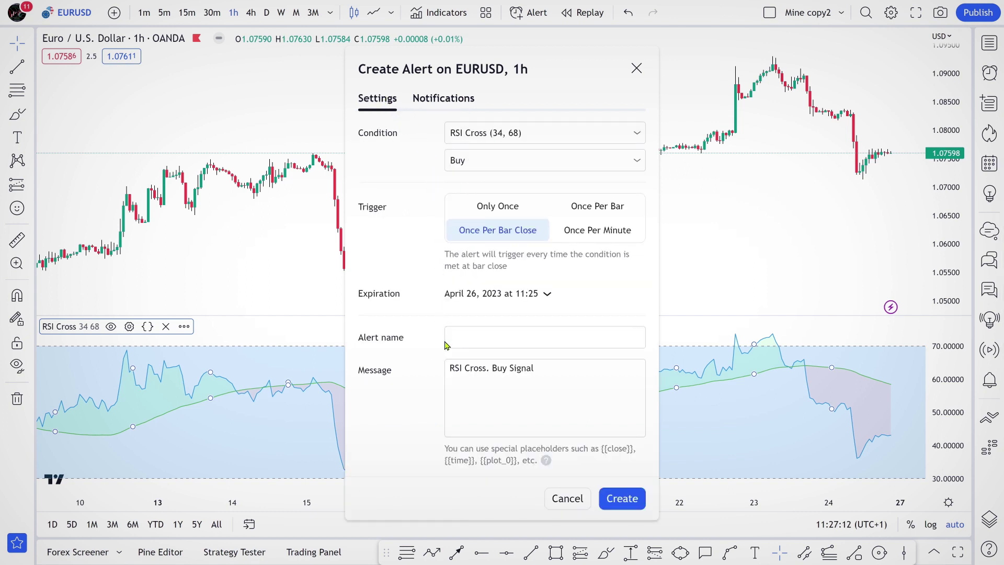
{"action": "left_click_drag", "start_coordinate": [551, 369], "coordinate": [446, 369]}
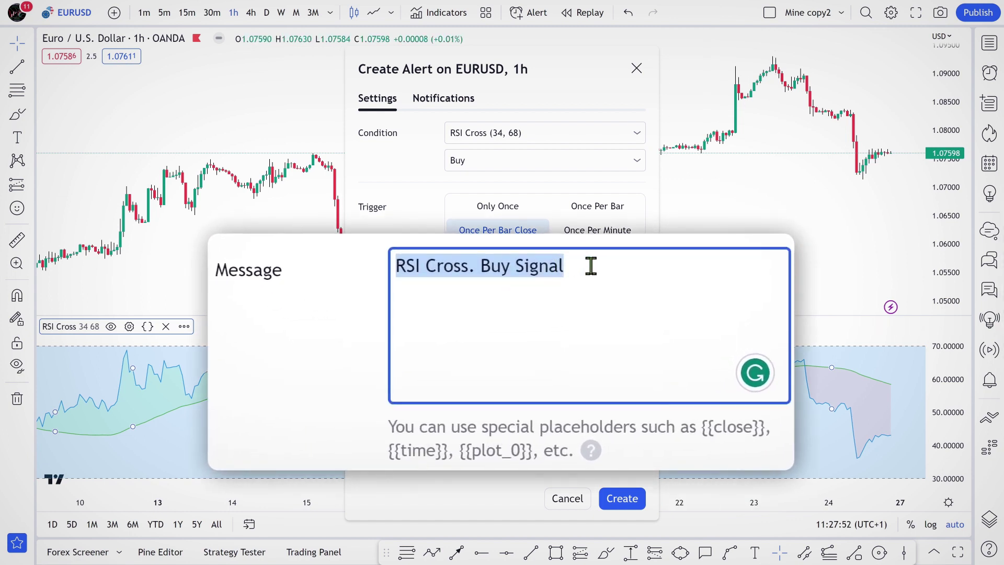
{"action": "type", "text": "{ \"side\":\"call\", \"symbol\":\"{{ticker}}\", \"key\":\"......\" }"}
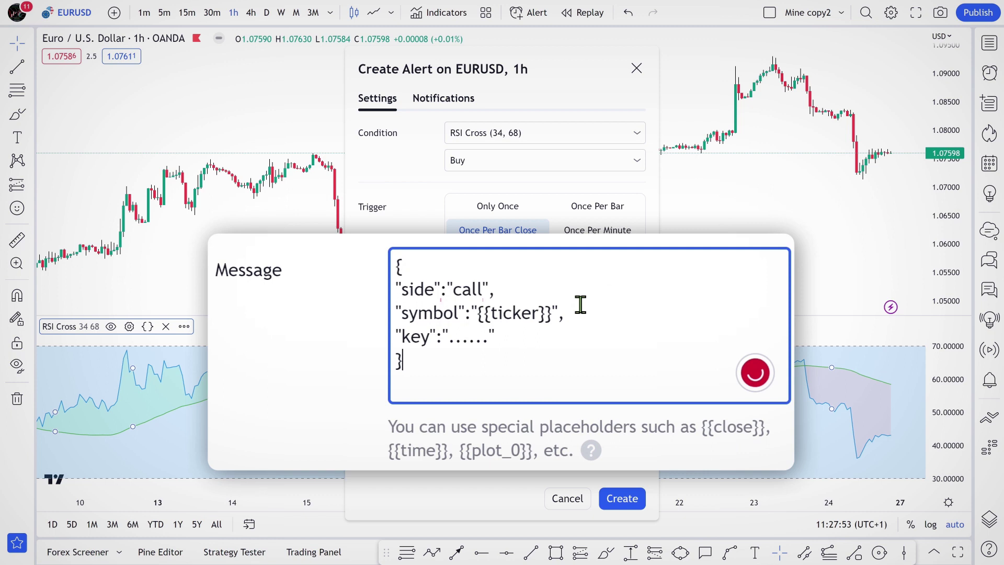
{"action": "double_click", "coordinate": [467, 289]}
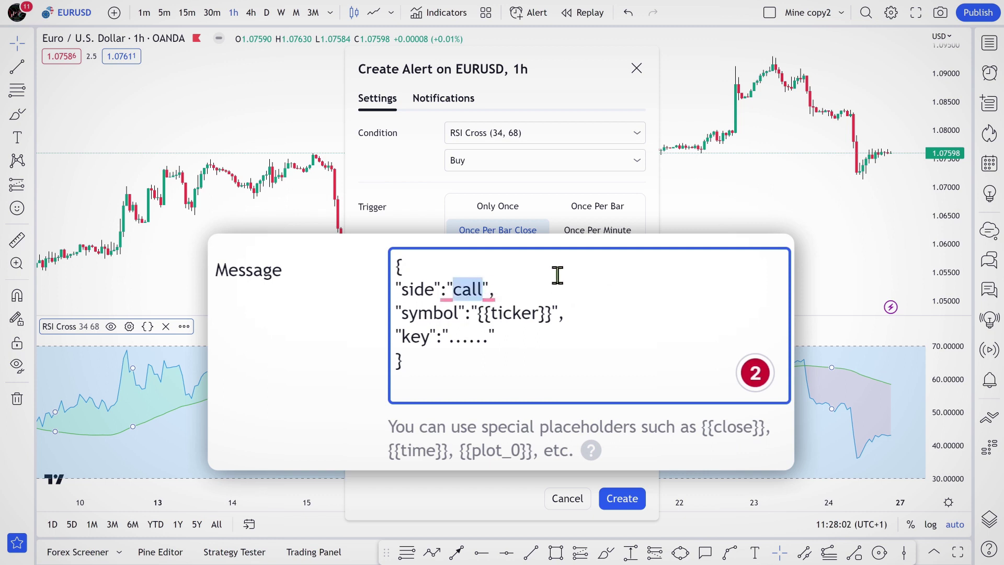
{"action": "type", "text": "put"}
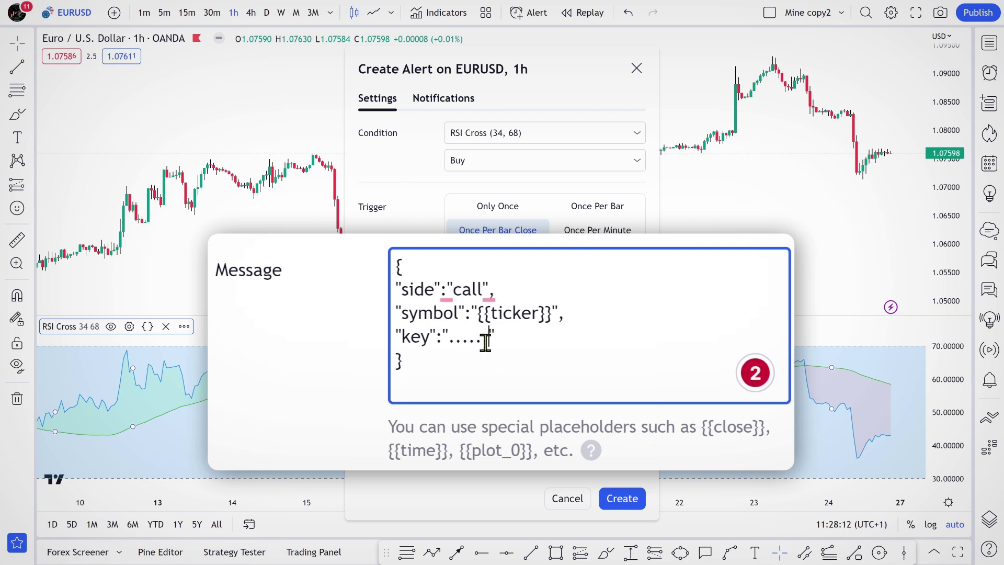
{"action": "left_click_drag", "start_coordinate": [486, 337], "coordinate": [448, 338]}
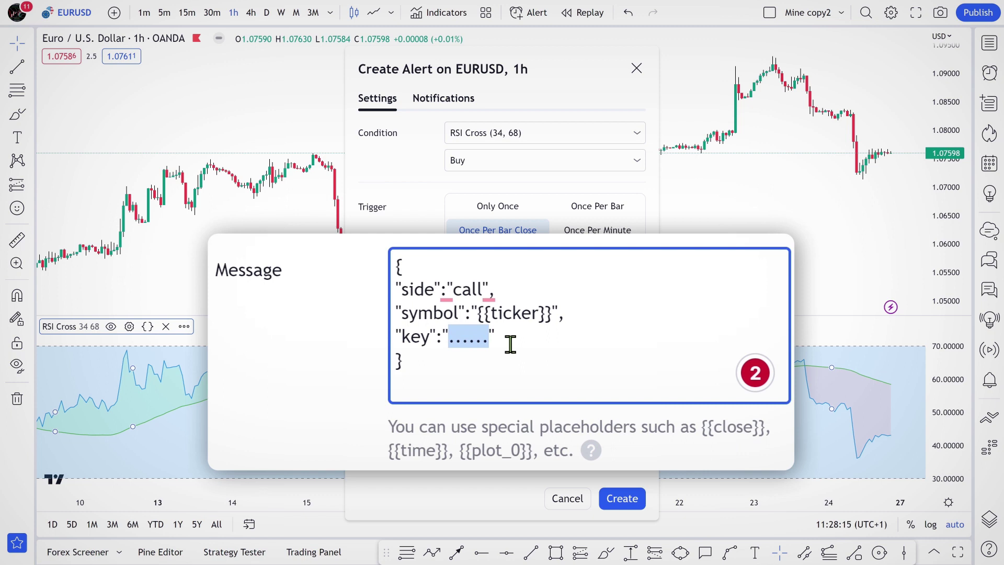
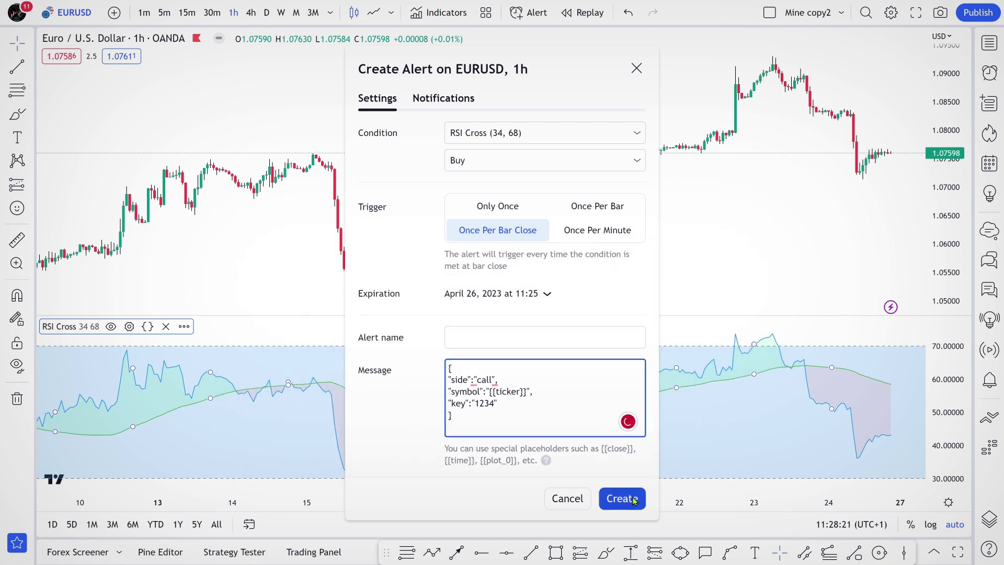
{"action": "left_click", "coordinate": [634, 500]}
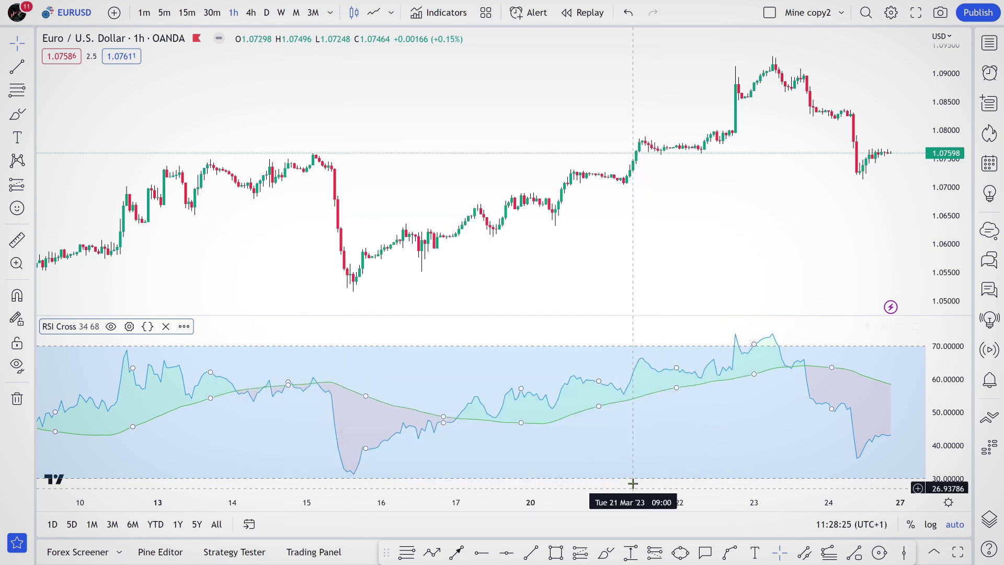
Check the active EURUSD alert in the alerts list and draw a horizontal line at 1.0801
{"action": "left_click", "coordinate": [988, 74]}
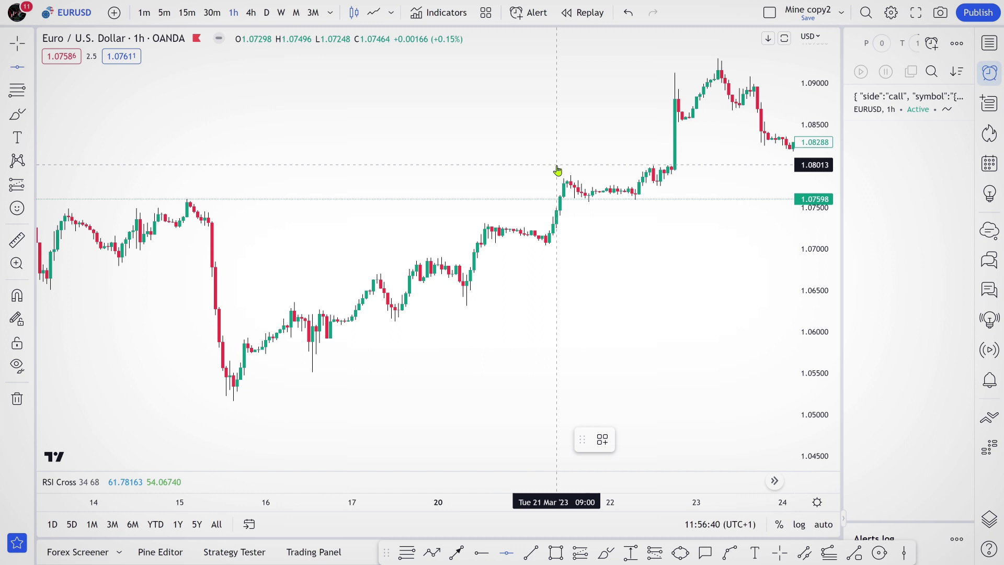
{"action": "left_click", "coordinate": [557, 165]}
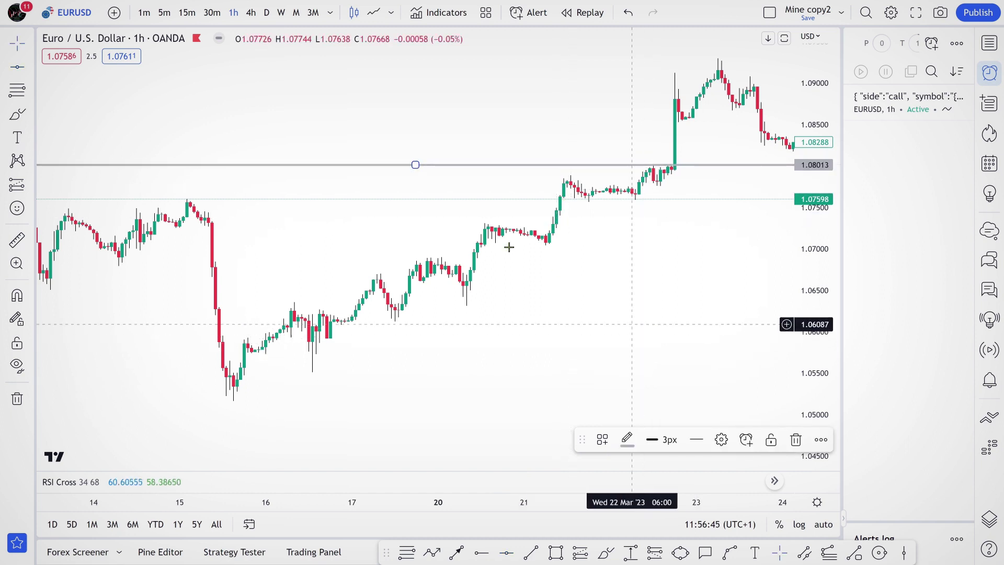
{"action": "right_click", "coordinate": [415, 165]}
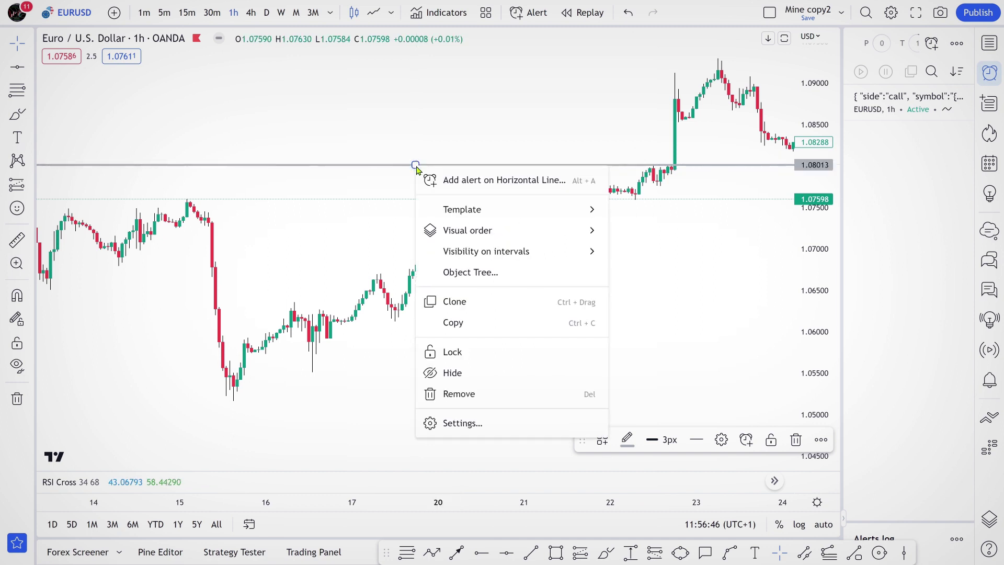
{"action": "left_click", "coordinate": [518, 182]}
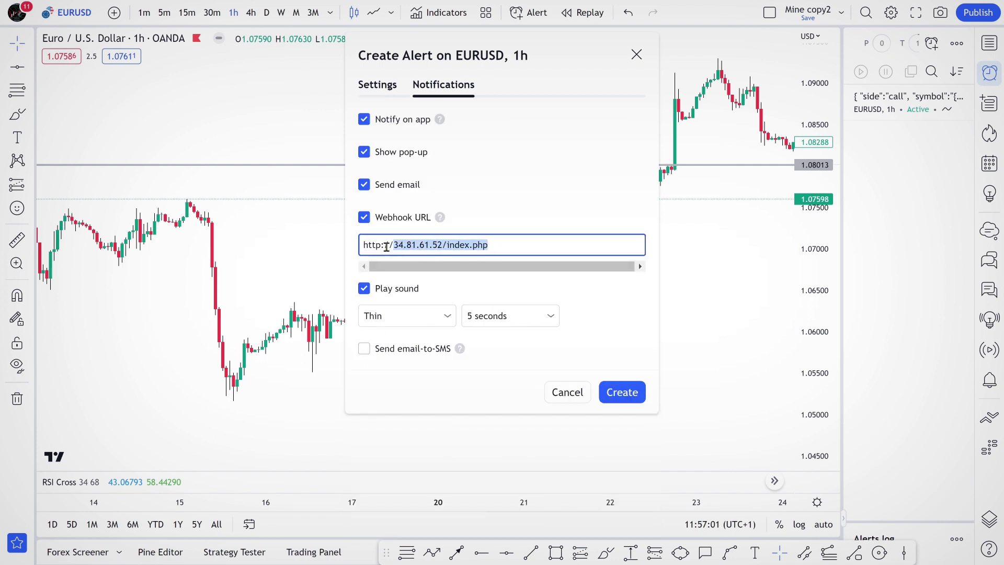
{"action": "left_click_drag", "start_coordinate": [490, 245], "coordinate": [392, 238]}
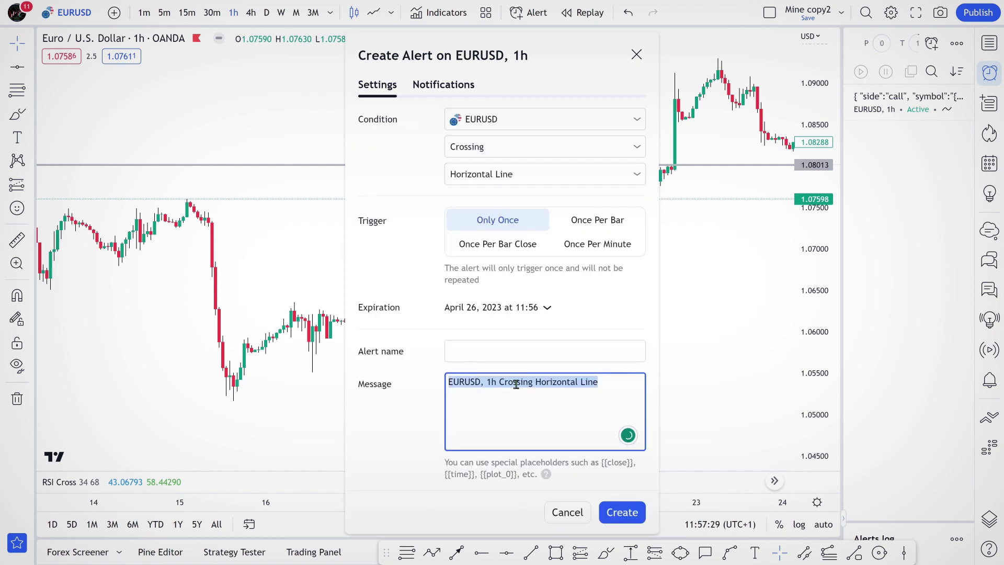
{"action": "right_click", "coordinate": [516, 383]}
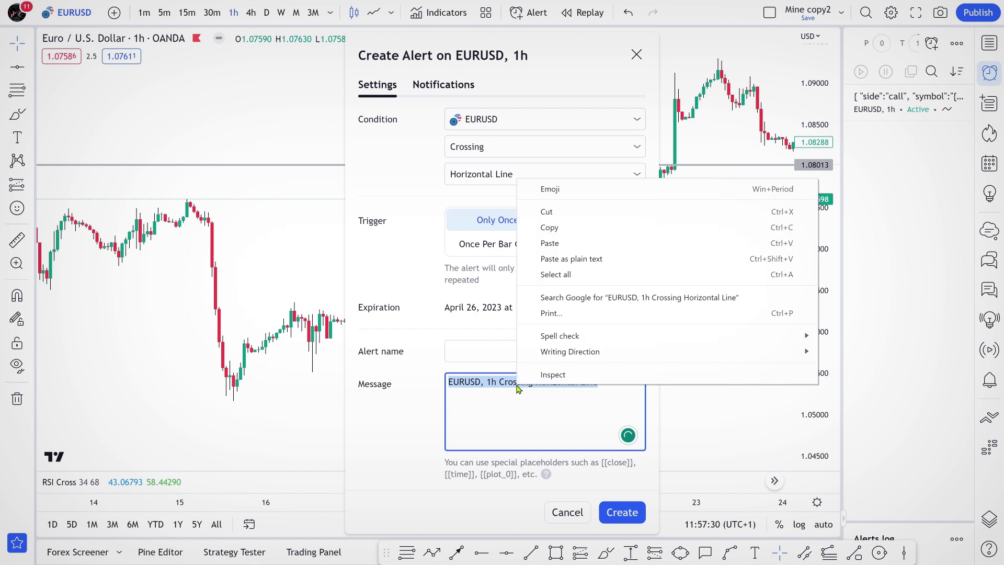
{"action": "left_click", "coordinate": [551, 245]}
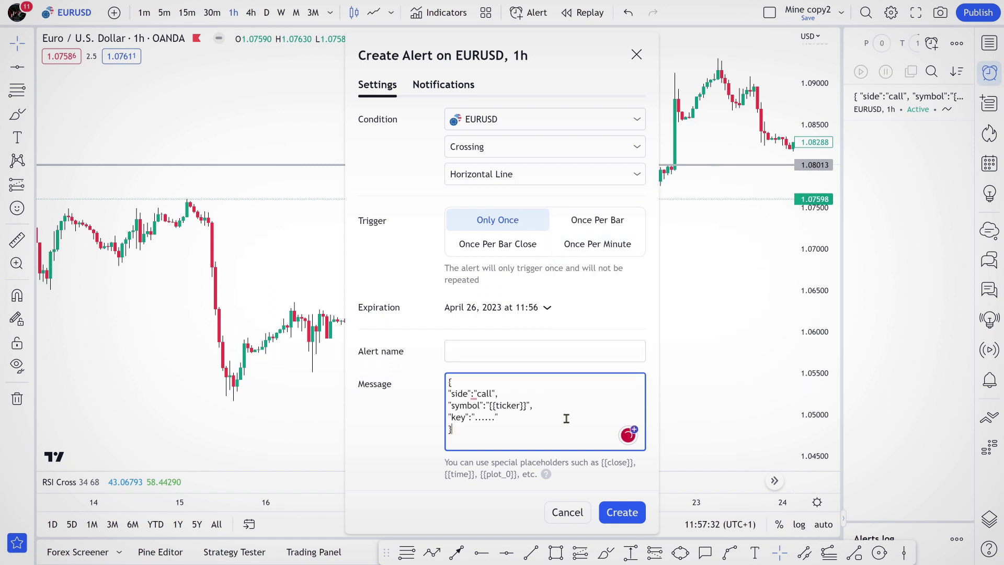
{"action": "left_click_drag", "start_coordinate": [493, 417], "coordinate": [487, 417]}
{"action": "left_click", "coordinate": [622, 511]}
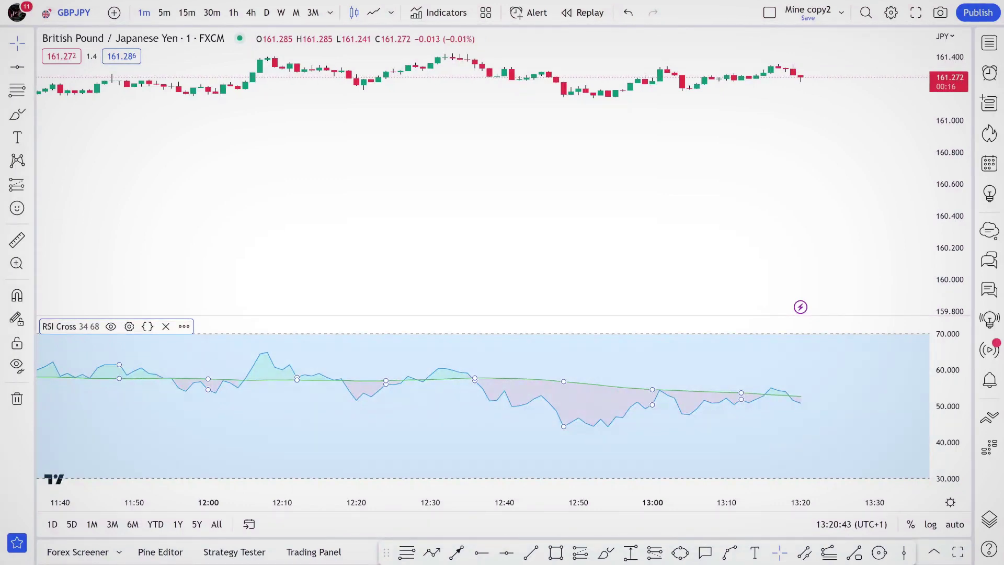
{"action": "mouse_move", "coordinate": [128, 326]}
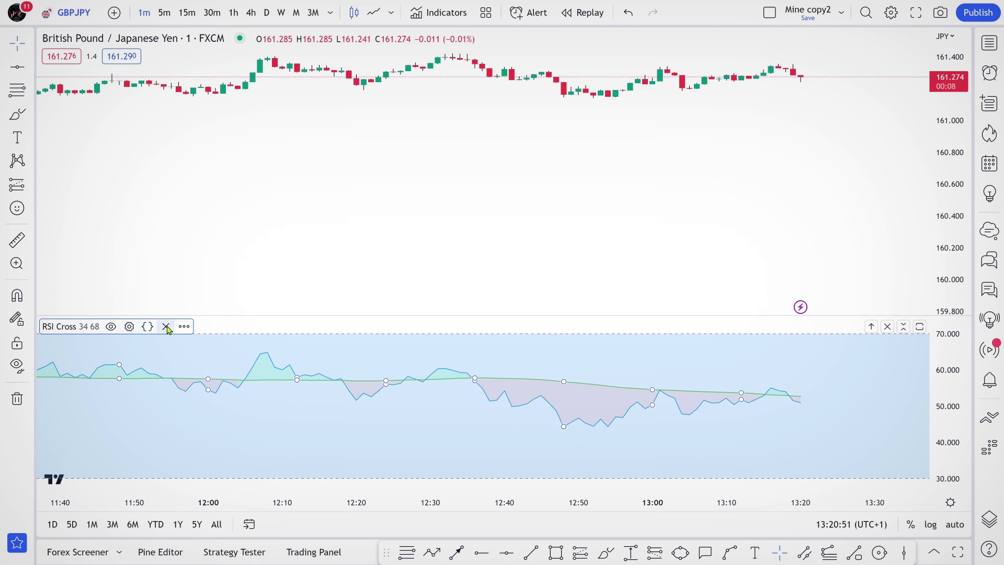
{"action": "left_click", "coordinate": [184, 326]}
{"action": "mouse_move", "coordinate": [218, 328]}
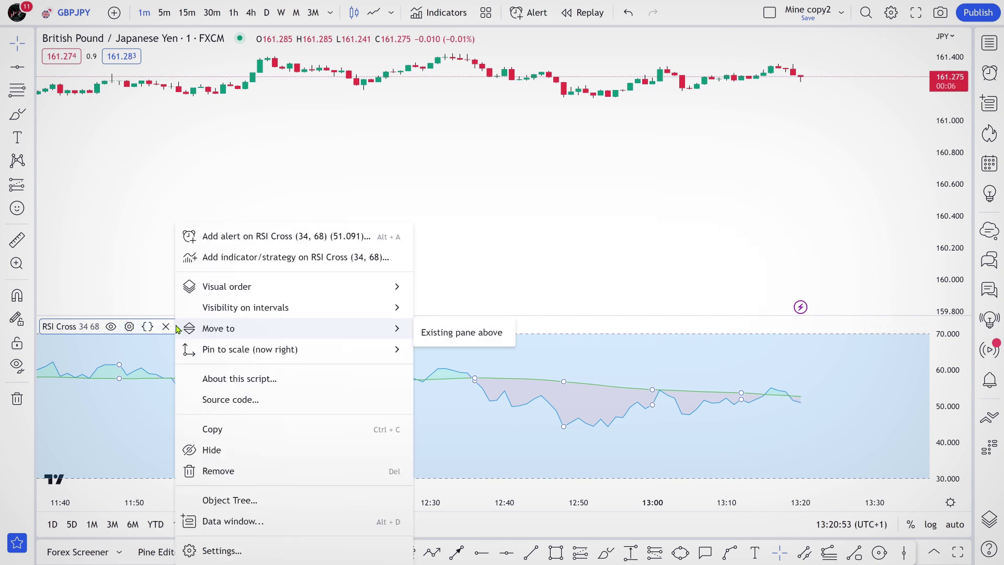
{"action": "left_click", "coordinate": [247, 236]}
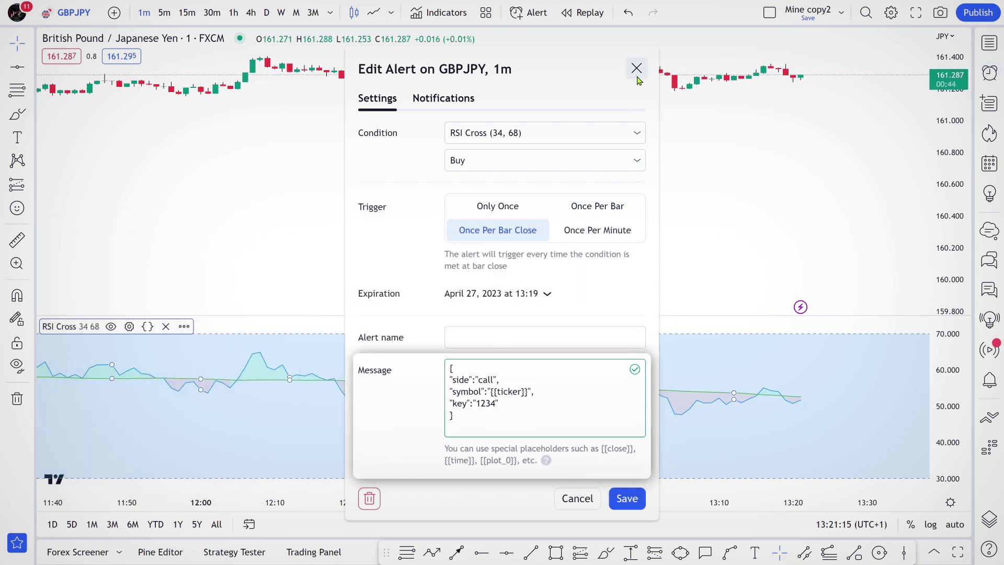
{"action": "left_click", "coordinate": [636, 68]}
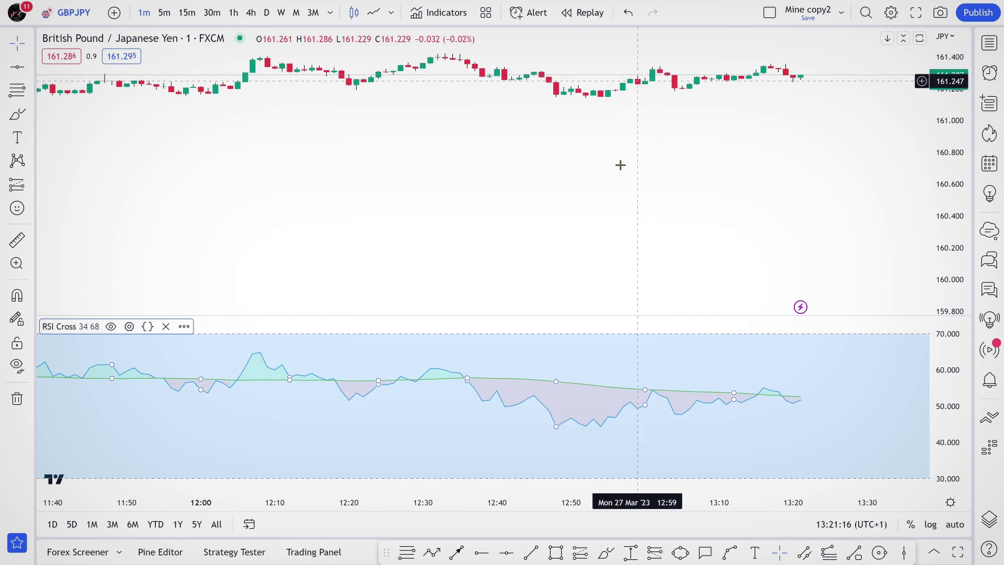